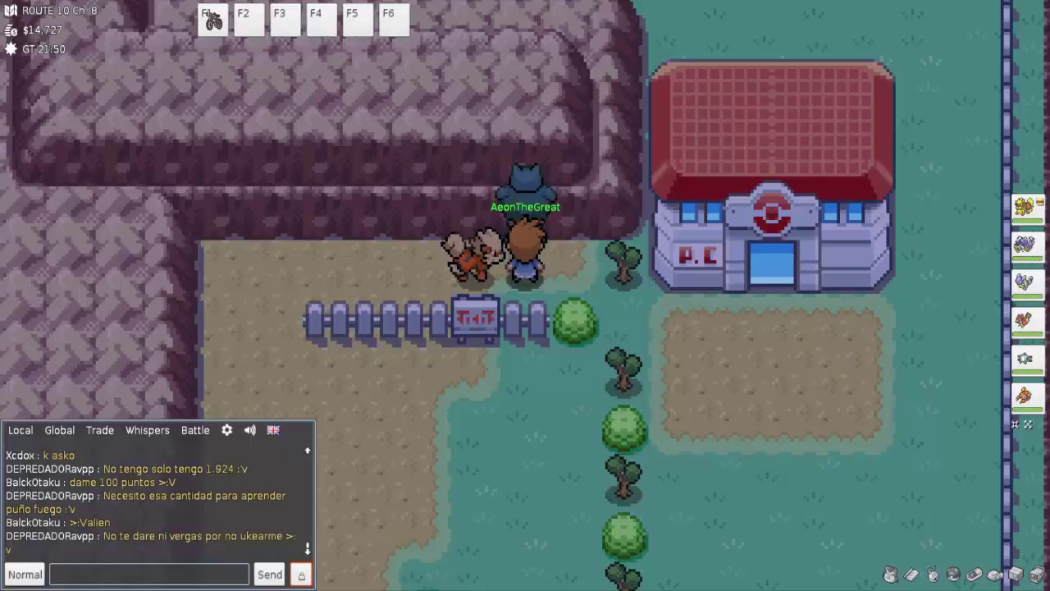
Walk north from Route 10 into the Rock Tunnel cave entrance.
key(Up)
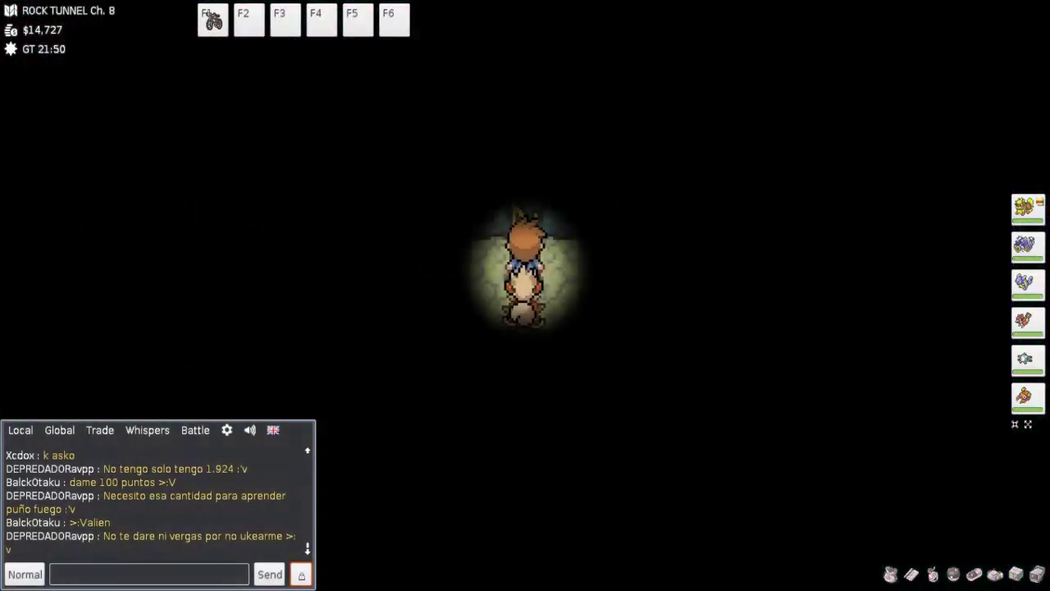
Walk through the dark tunnel until a wild Geodude battle starts against Archie (Lv. 30).
key(Down)
key(Down)
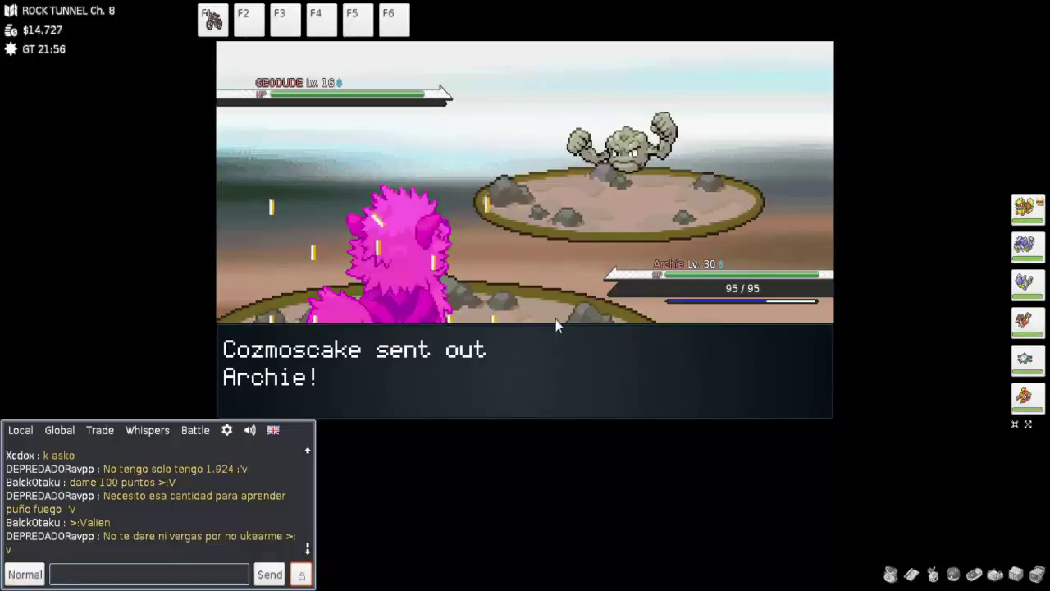
Run from the first wild Geodude and walk north into another wild battle.
click(466, 386)
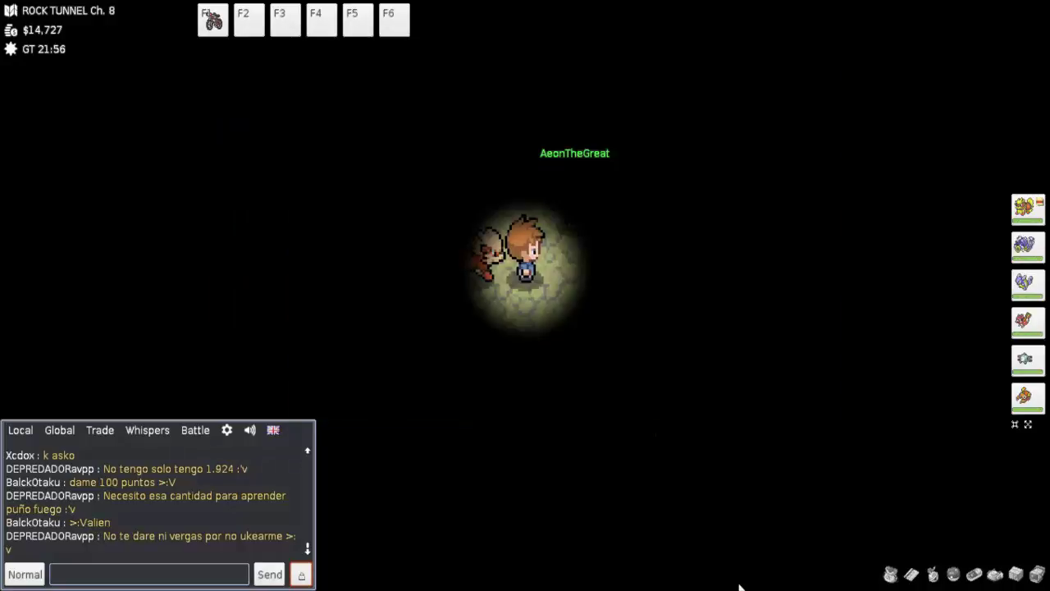
key(Up)
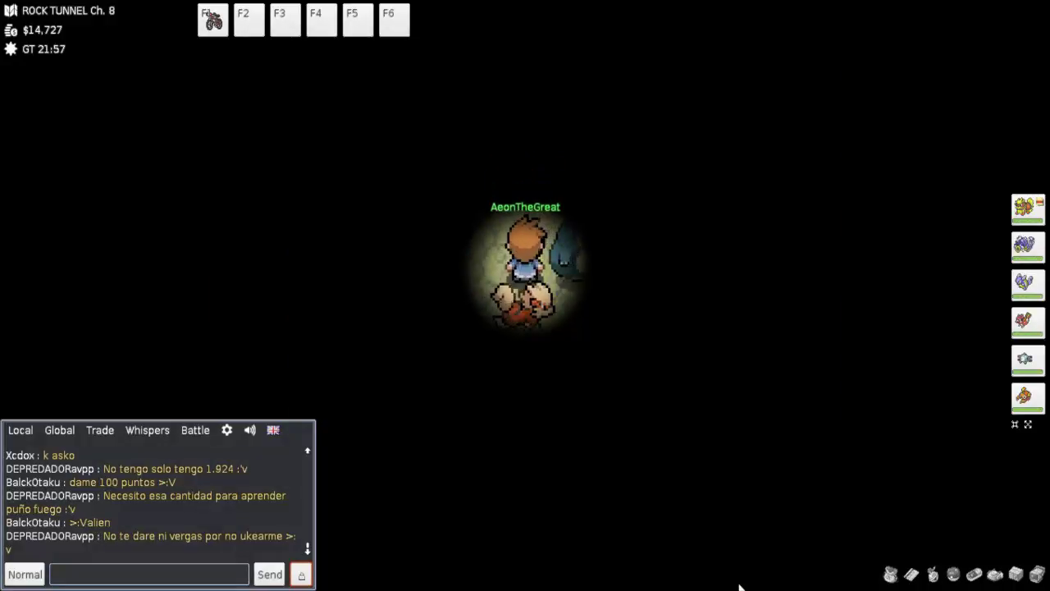
key(Up)
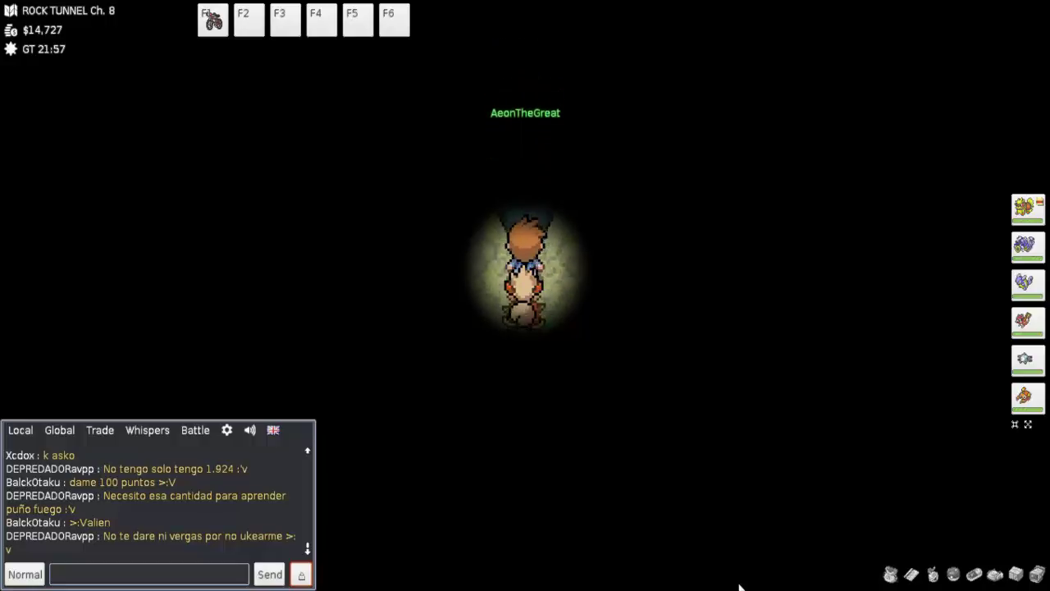
key(Up)
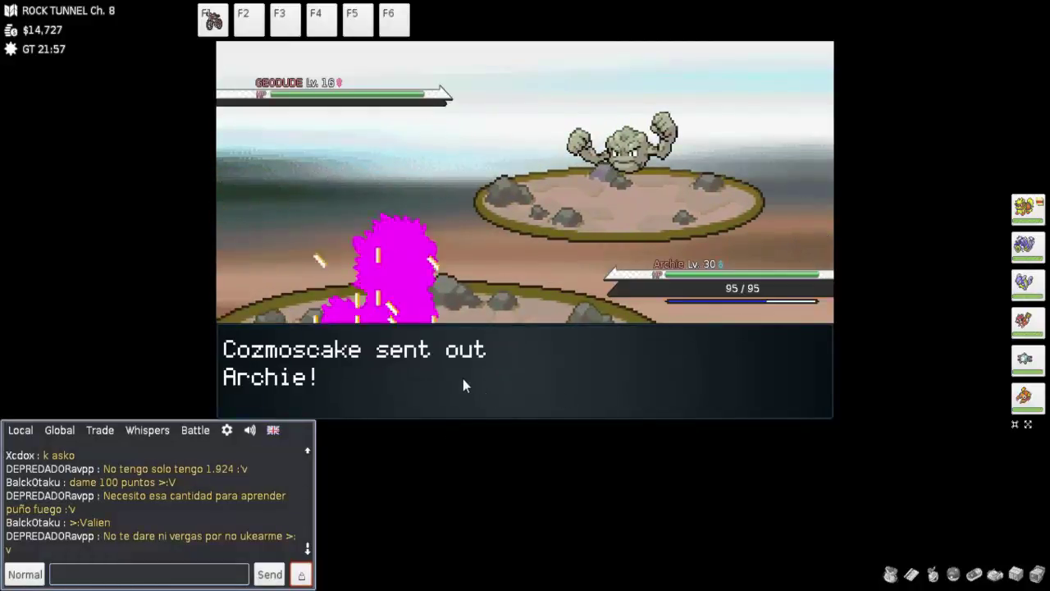
Escape the second Geodude and the Lv. 17 Machop, then keep walking.
click(470, 402)
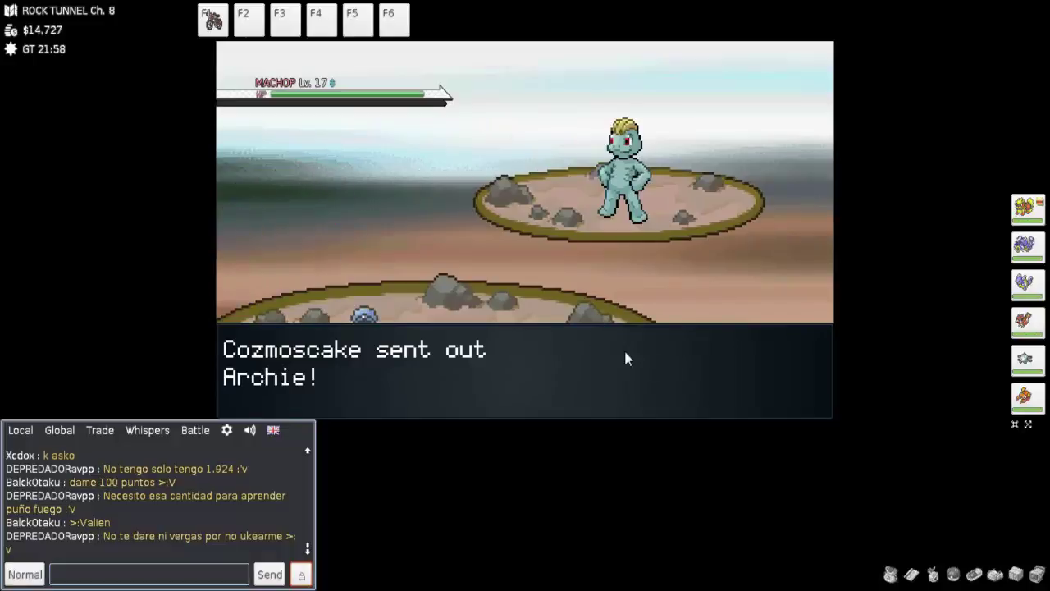
click(497, 397)
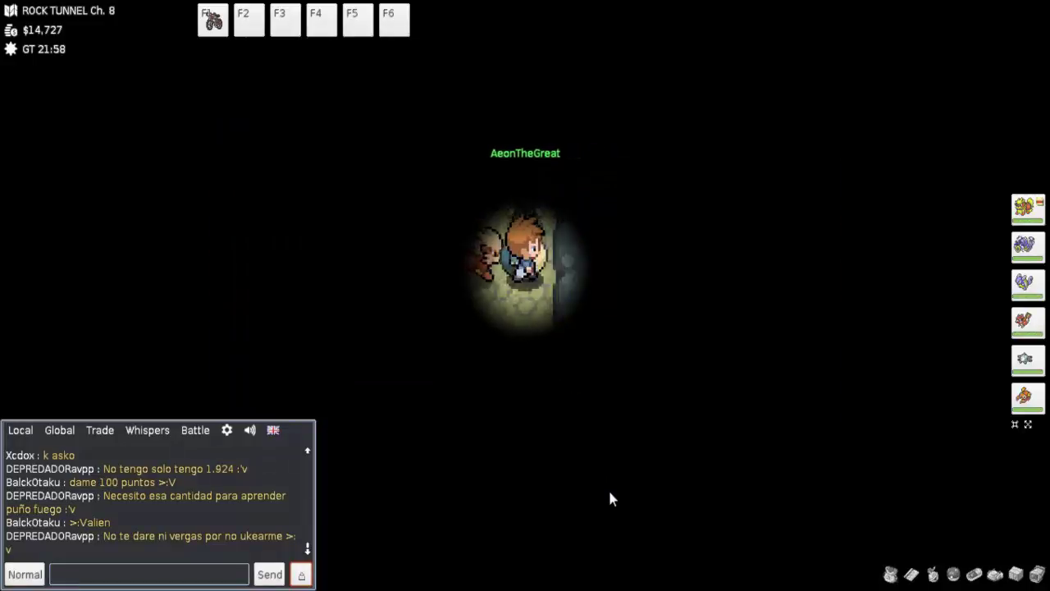
key(Down)
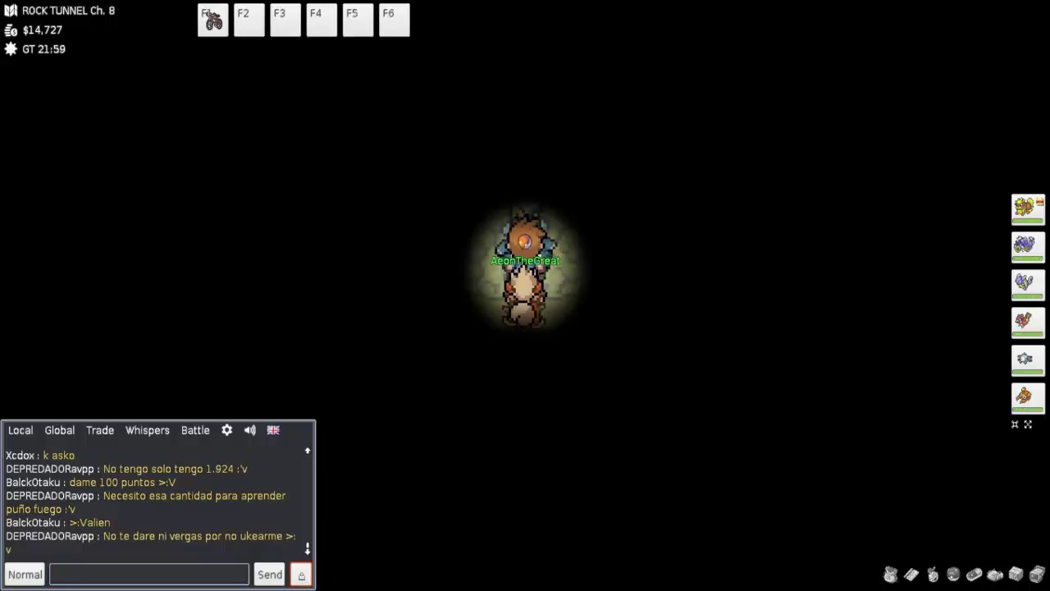
Follow the tunnel passages down, left and up to a spot further along.
key(Down)
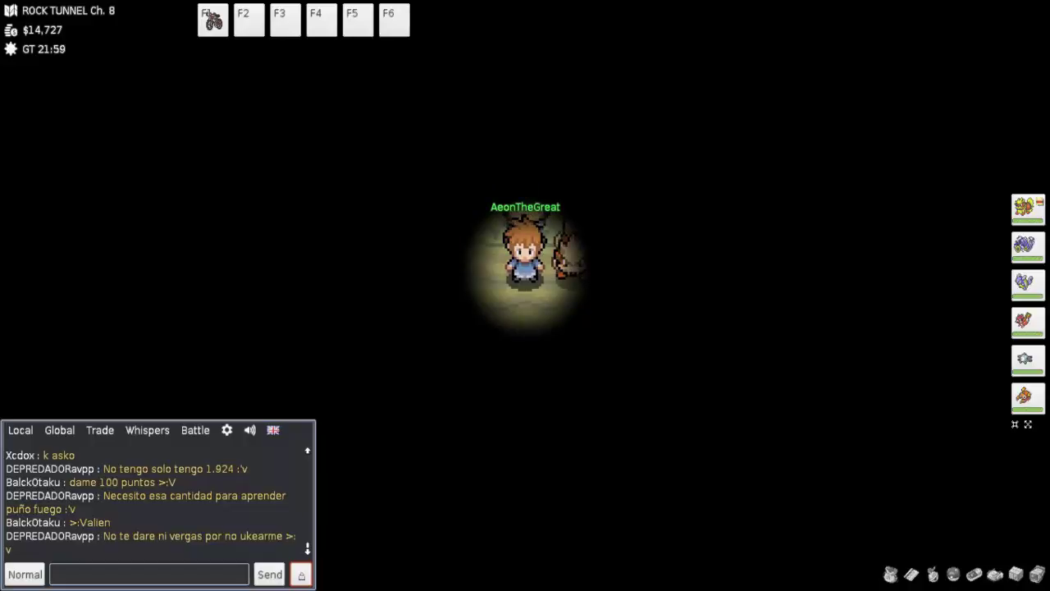
key(Down)
key(Up)
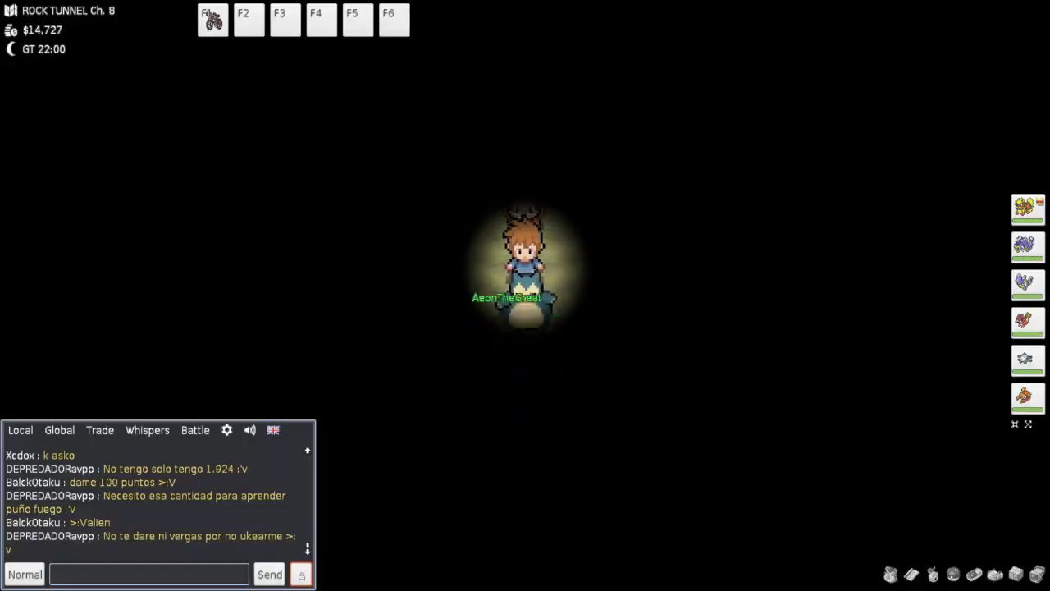
key(Left)
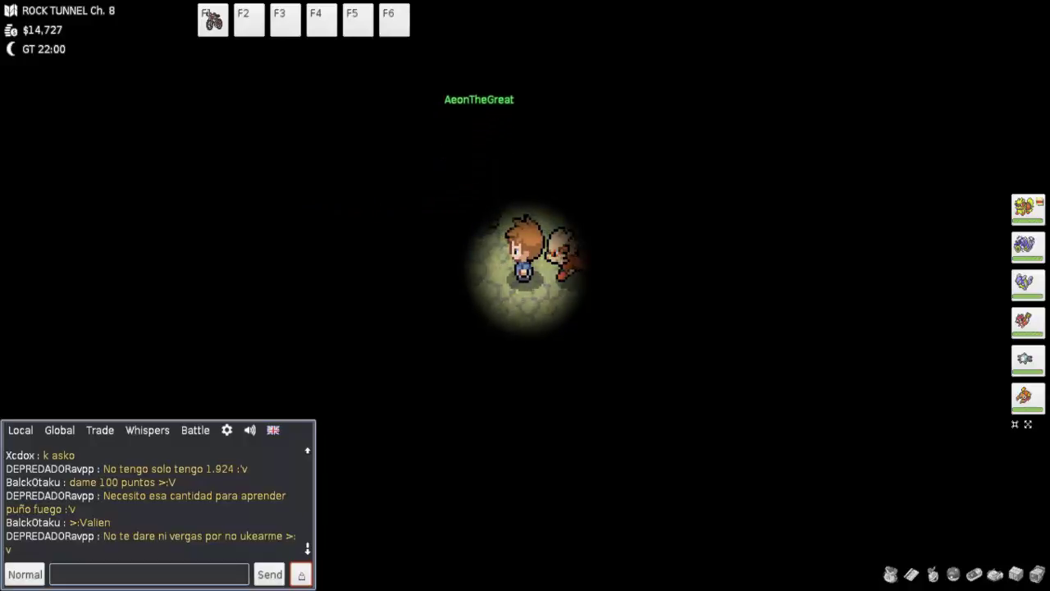
key(Up)
key(Up)
key(Up)
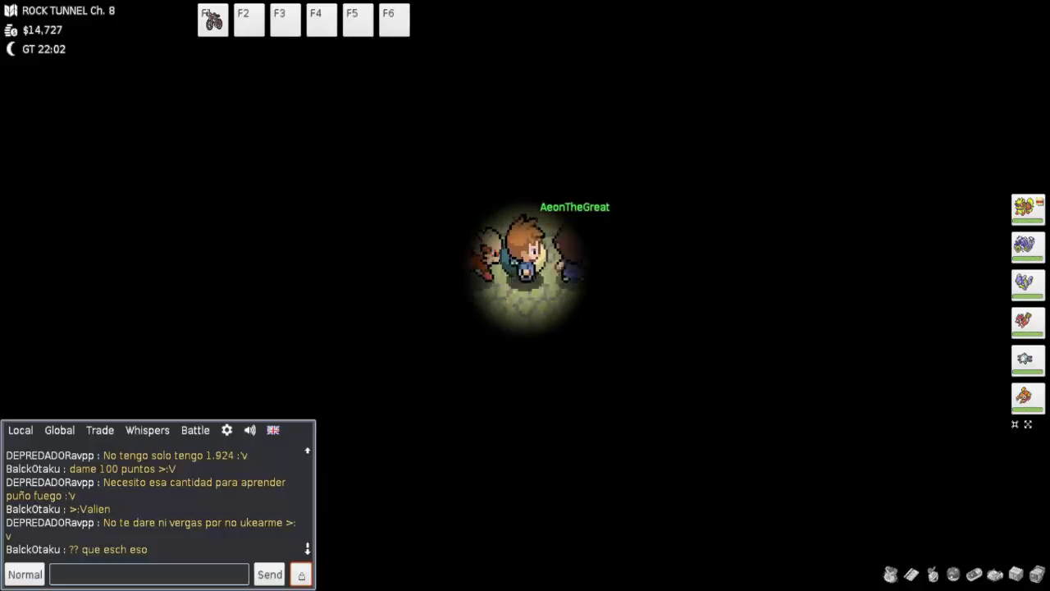
Walk up, left and down through the cave passages with the follower behind.
key(Up)
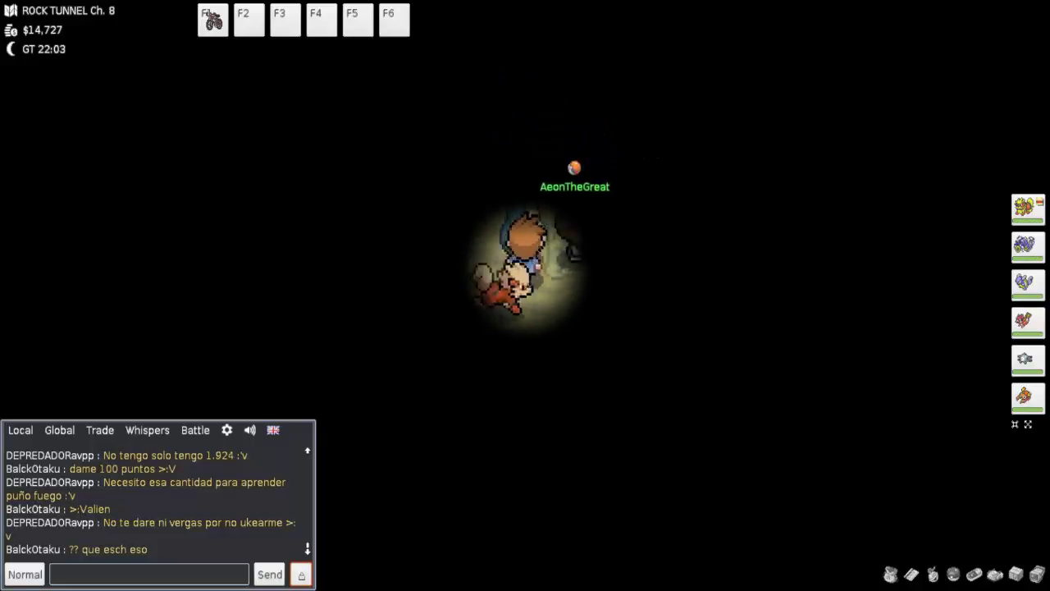
key(Left)
key(Left)
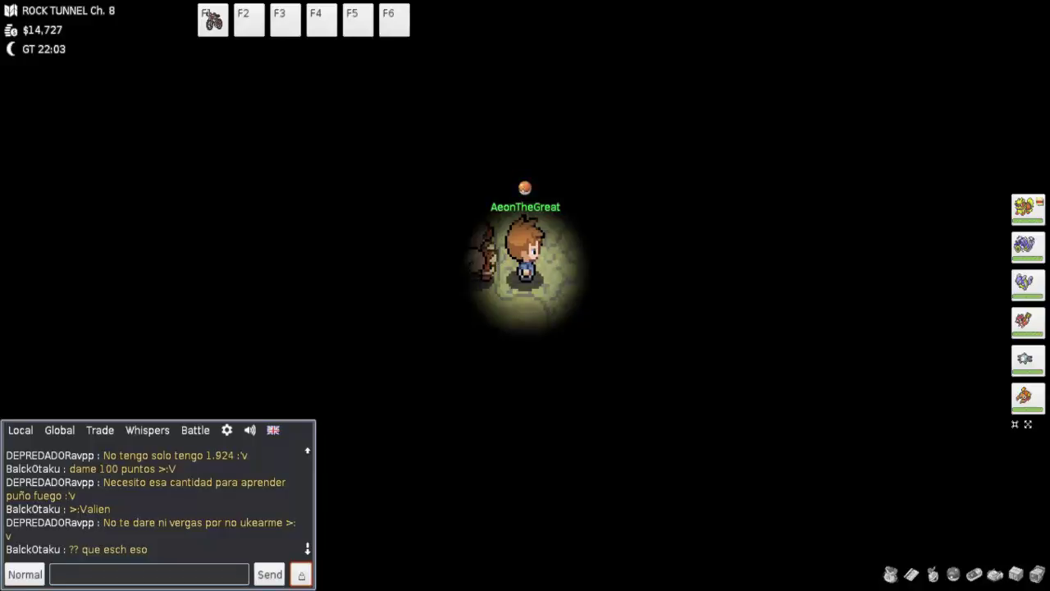
key(Down)
key(Down)
key(Down)
key(Down)
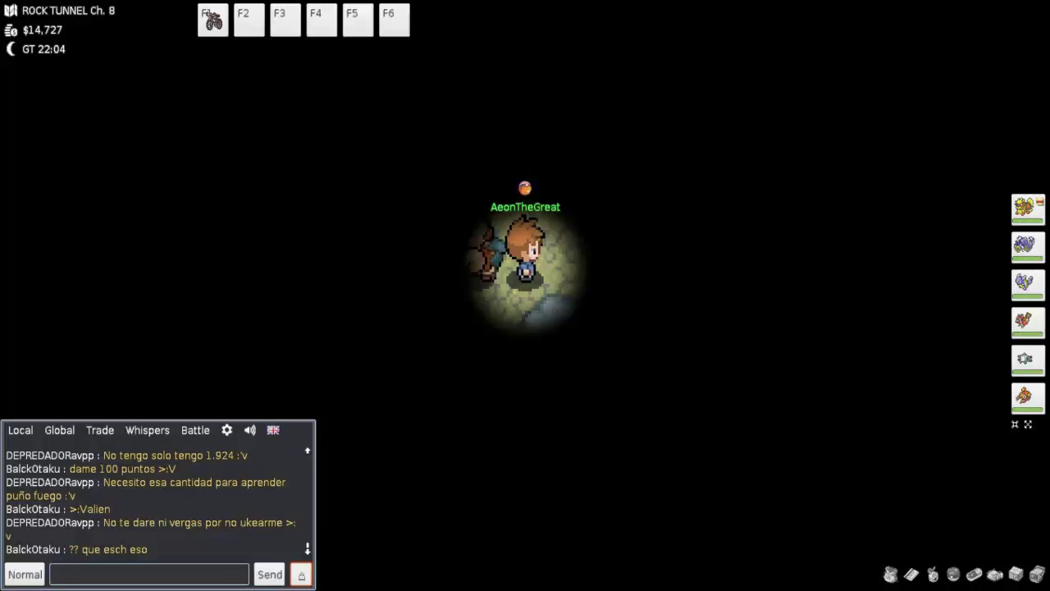
key(Left)
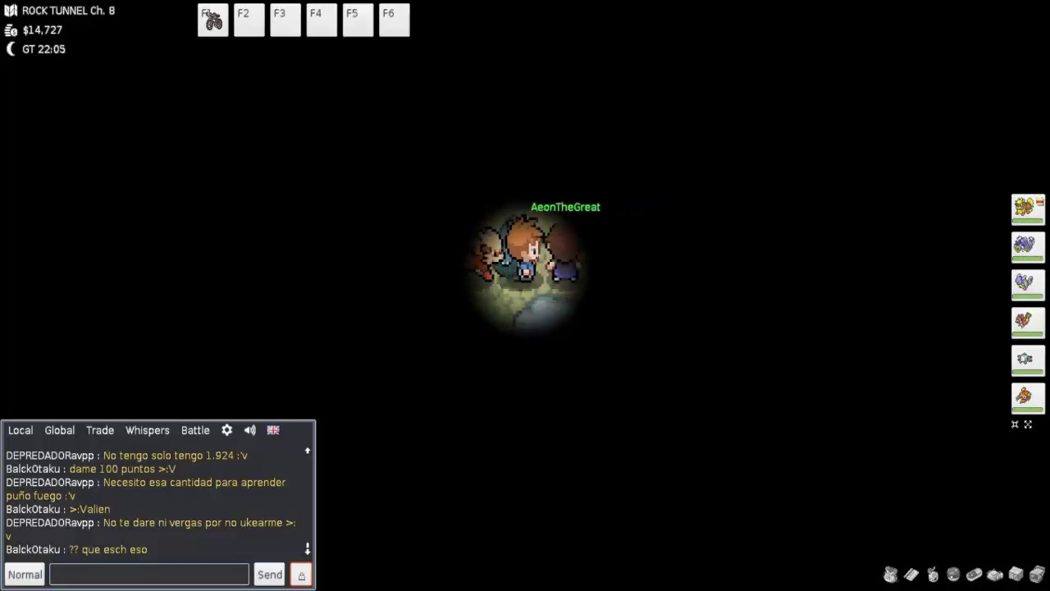
key(Up)
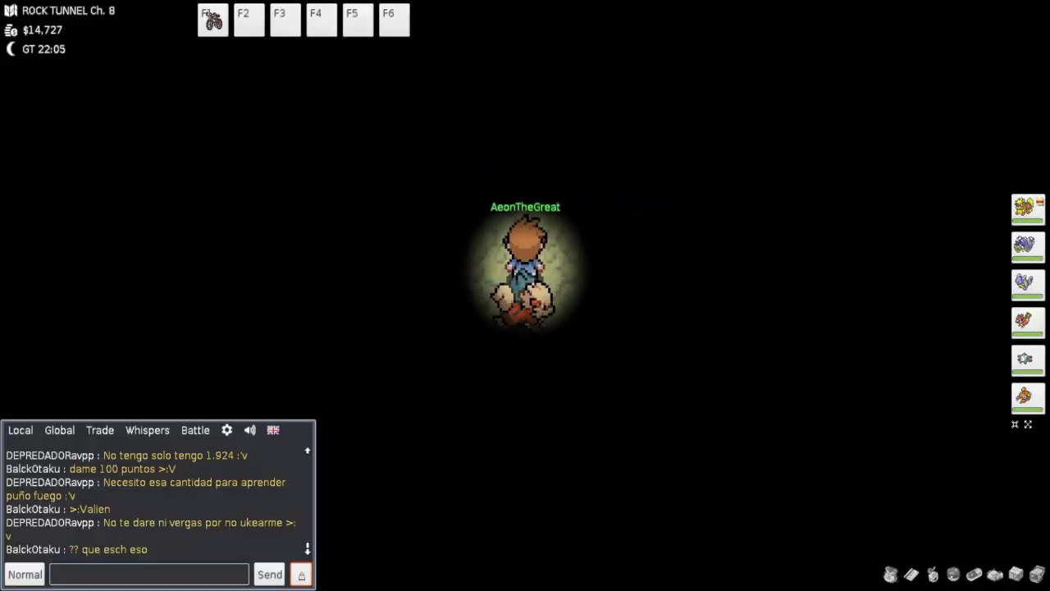
key(Right)
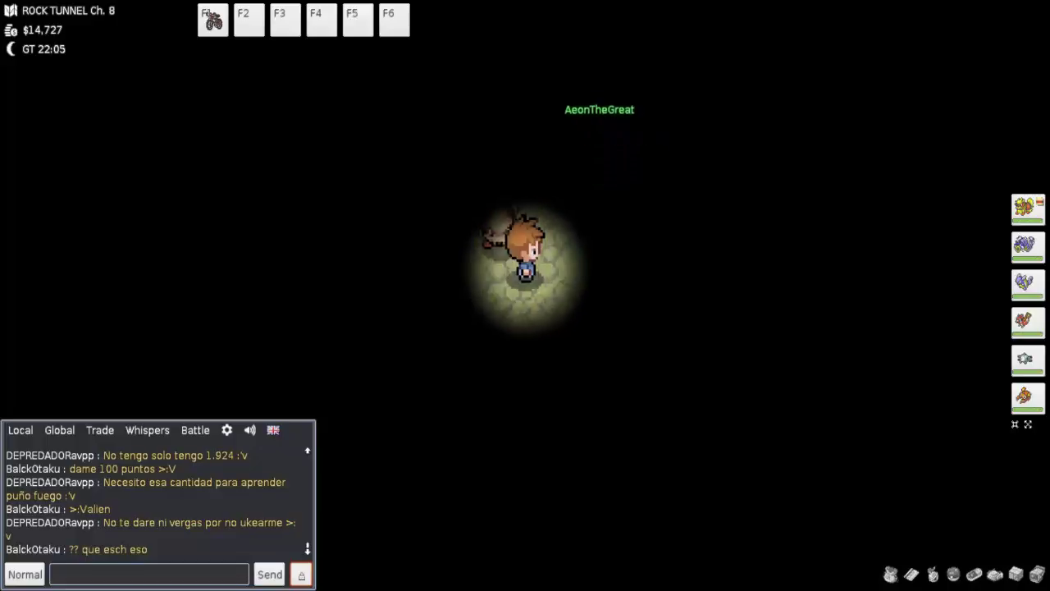
Head up the tunnel, pick up the hidden item, and keep walking.
key(Up)
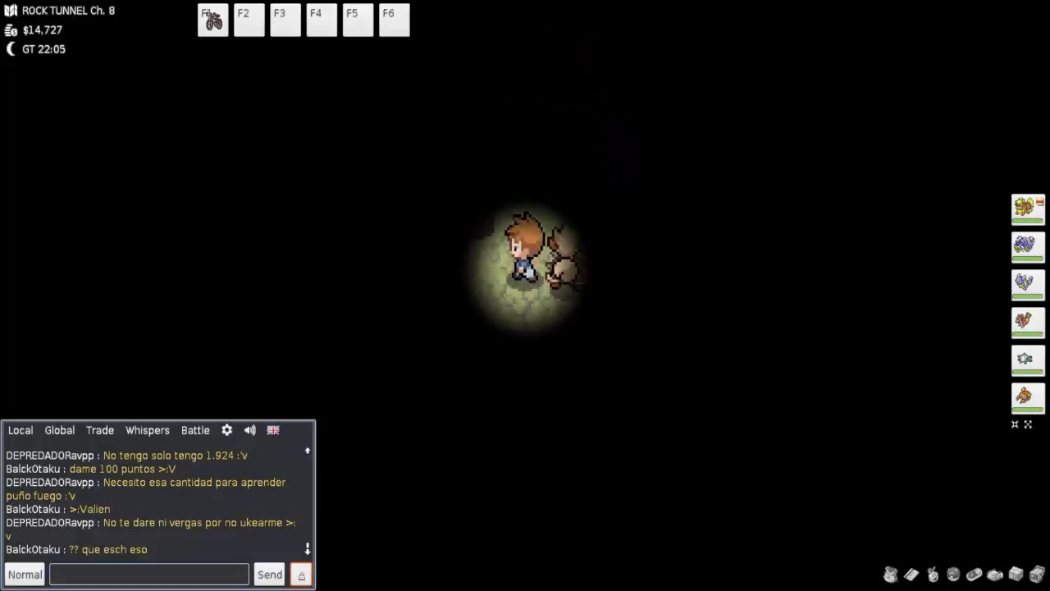
key(Up)
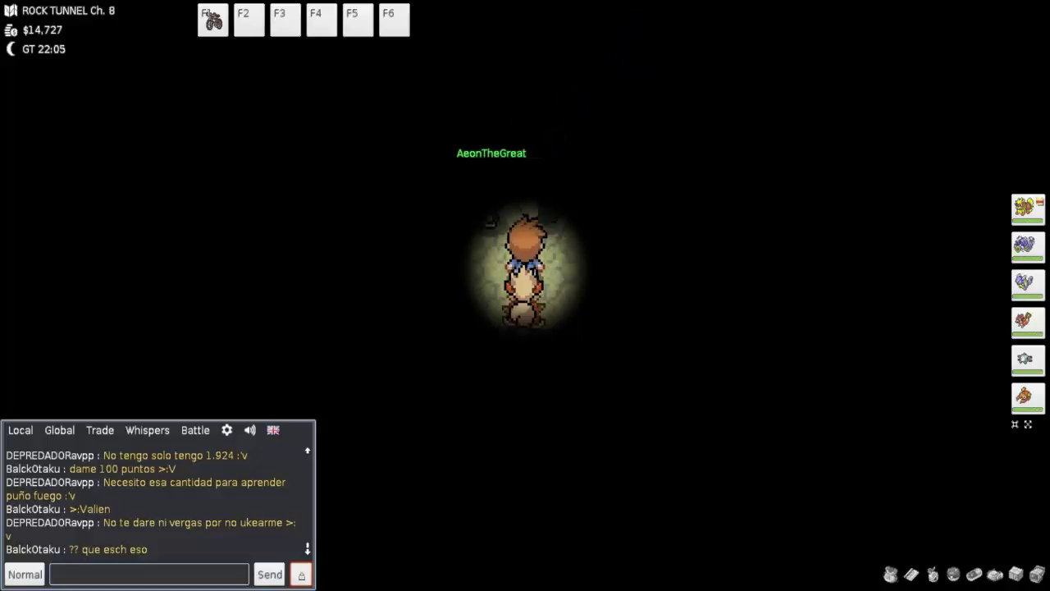
key(Left)
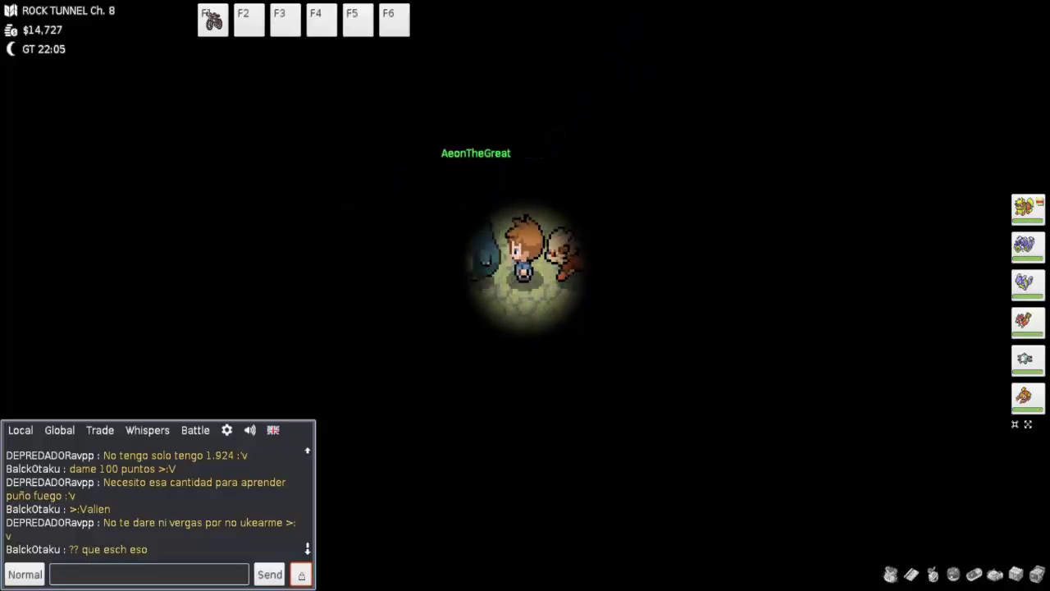
key(Up)
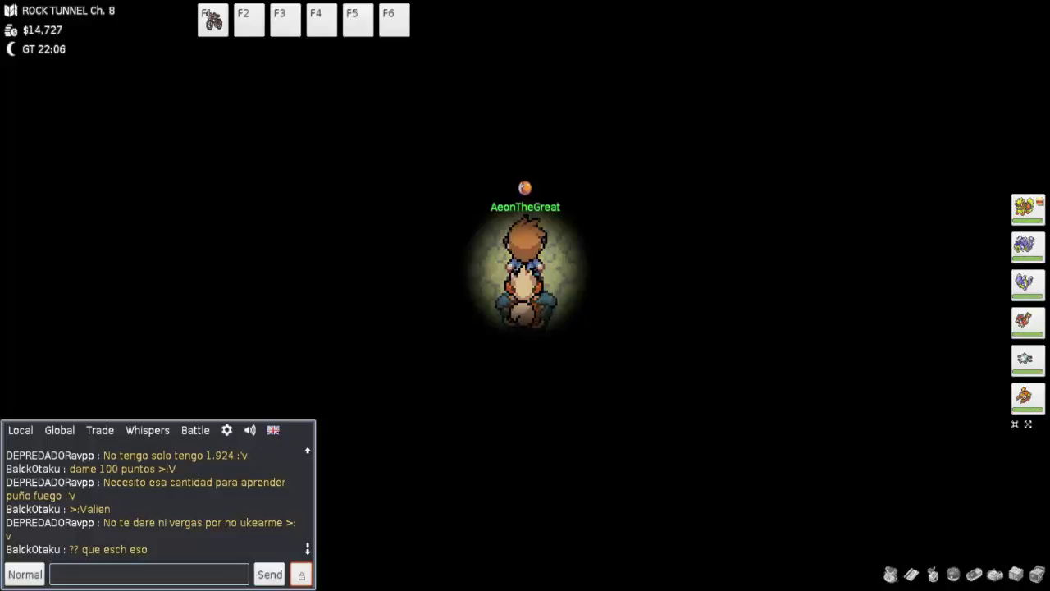
key(space)
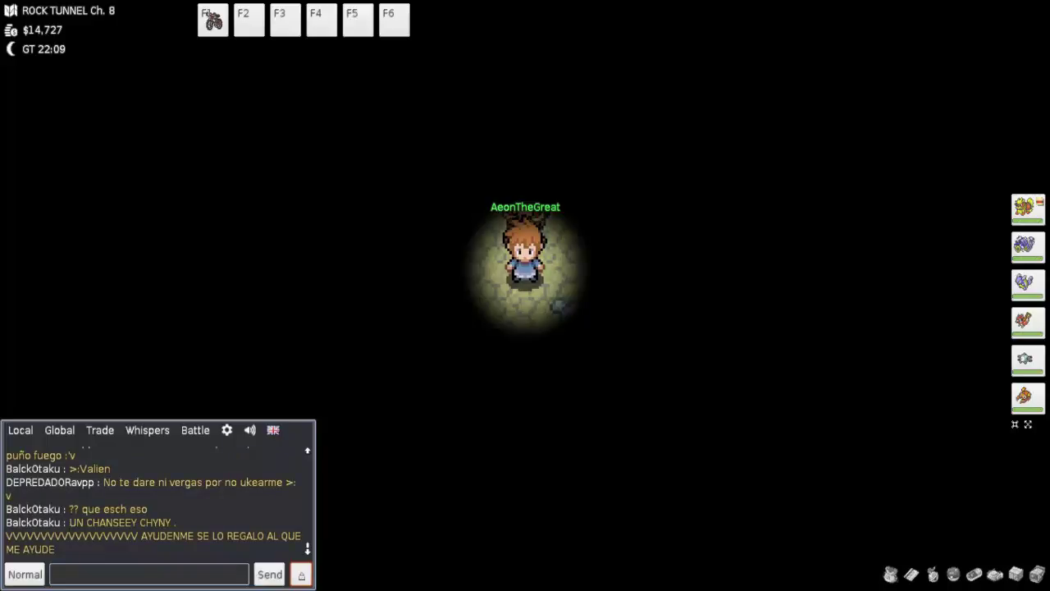
key(Up)
key(Up)
key(Up)
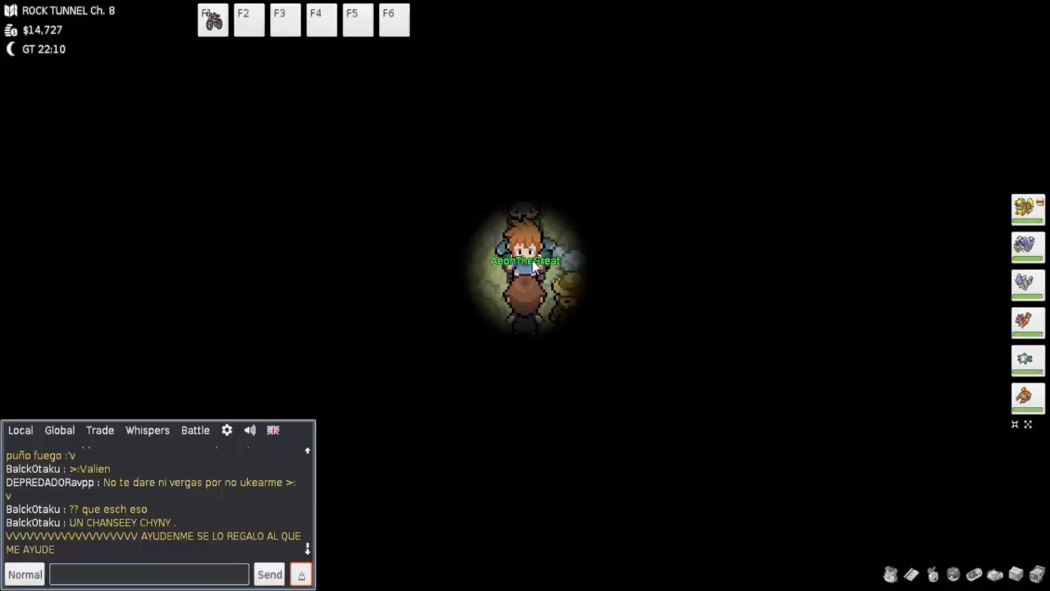
Accept AeonTheGreat's trade, lock the list, and confirm receiving 2x Repel.
click(525, 286)
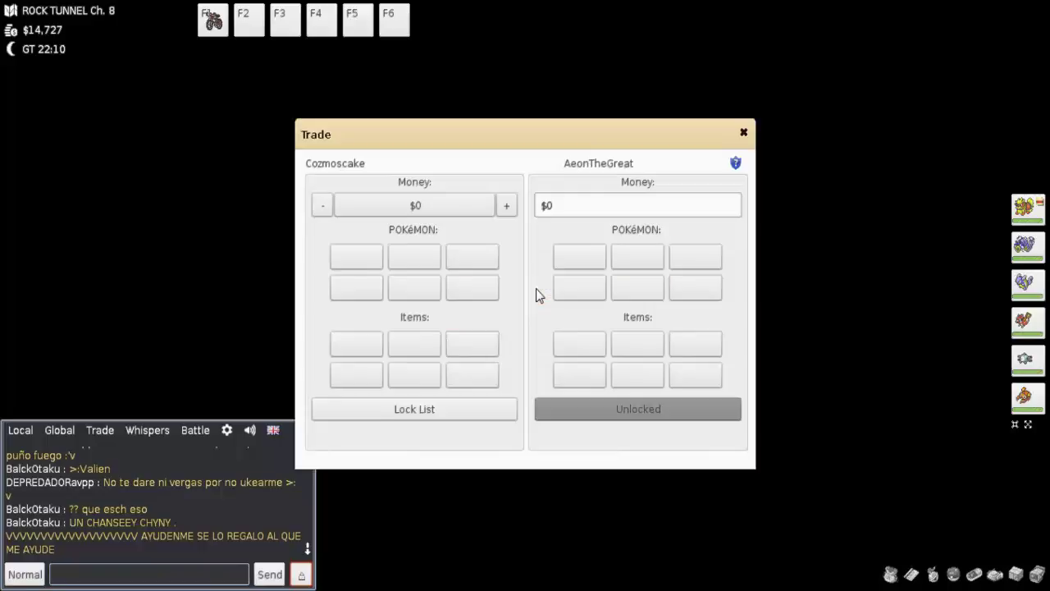
click(443, 408)
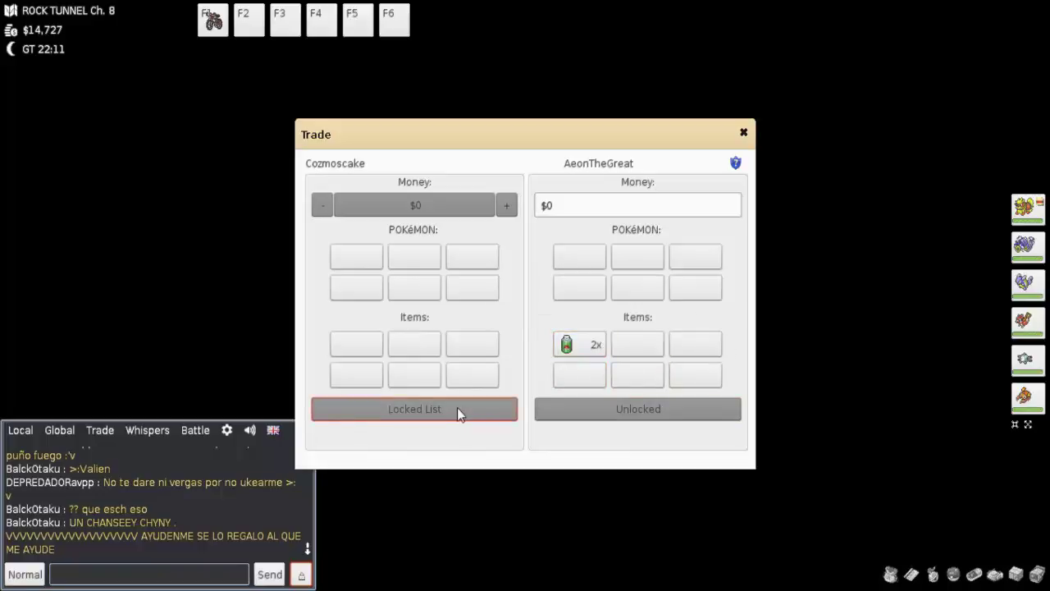
click(470, 438)
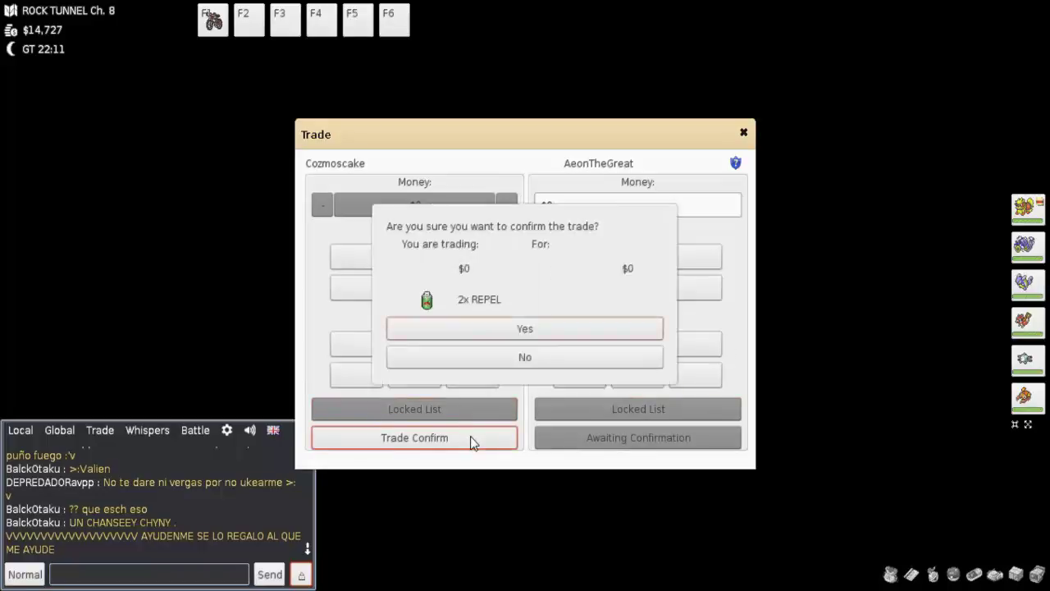
click(484, 327)
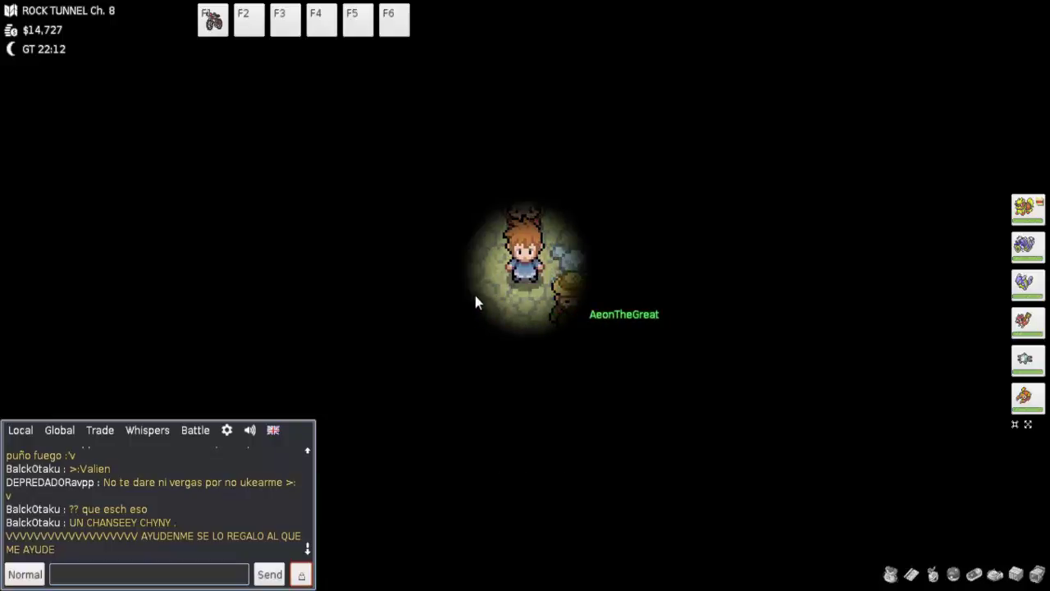
Use one Repel from the Bag.
click(954, 574)
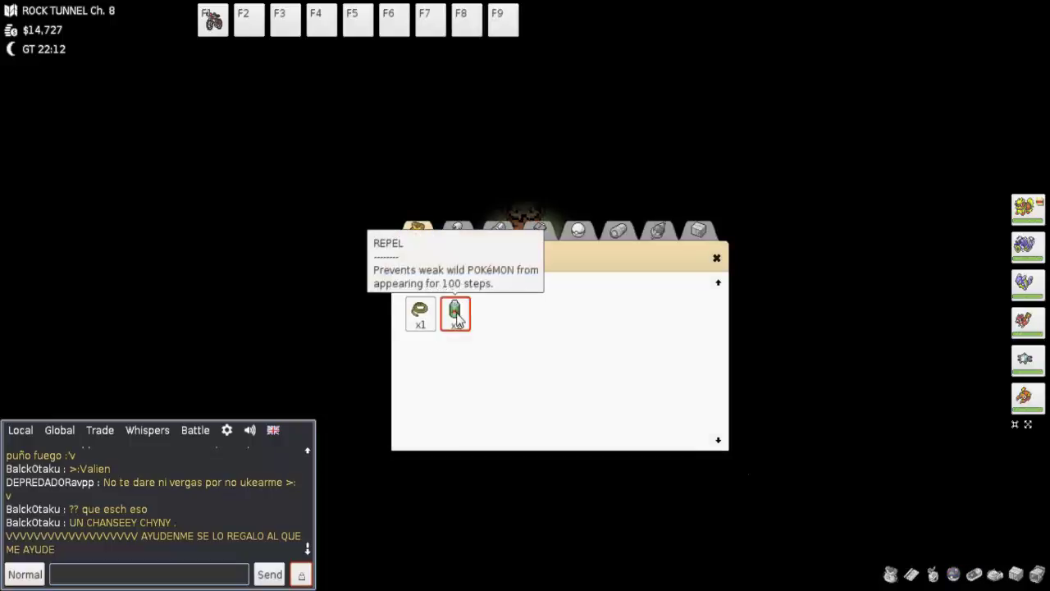
click(454, 314)
click(497, 337)
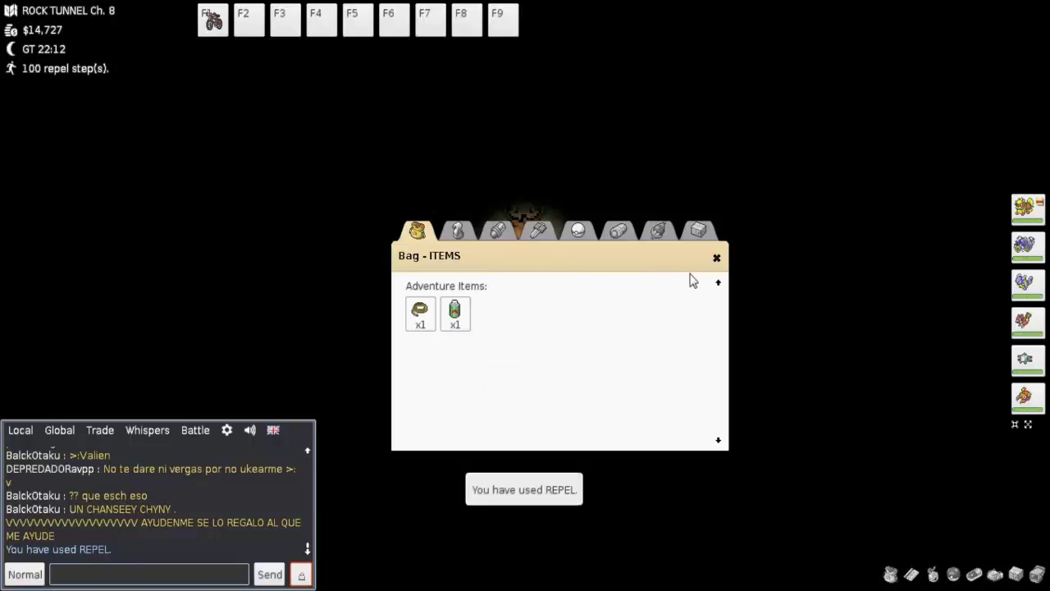
click(716, 258)
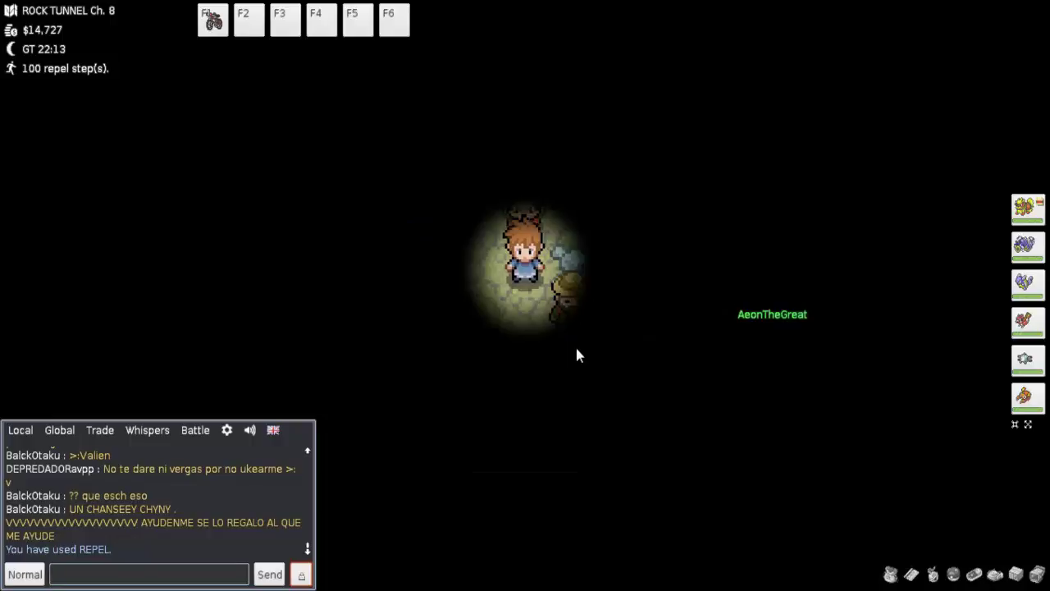
Walk through the tunnel passages with the Repel active.
key(Up)
key(Up)
key(Right)
key(Right)
key(Right)
key(Right)
key(Left)
key(Left)
key(Left)
key(Left)
key(Left)
key(Left)
key(Up)
key(Up)
key(Up)
key(Up)
key(Up)
key(Down)
key(Right)
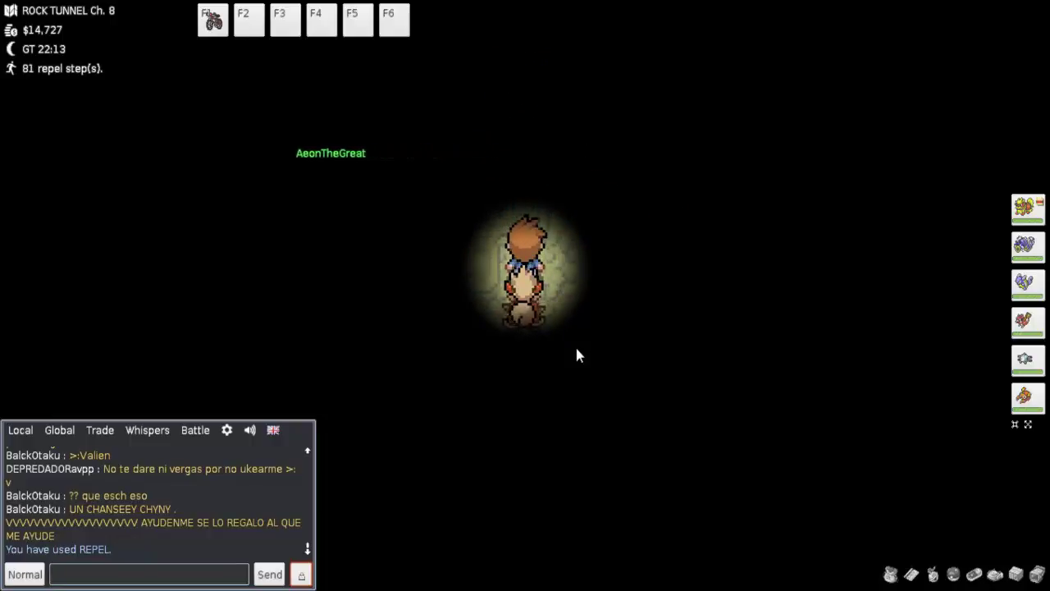
key(Down)
key(Up)
key(Up)
key(Up)
key(Up)
key(Up)
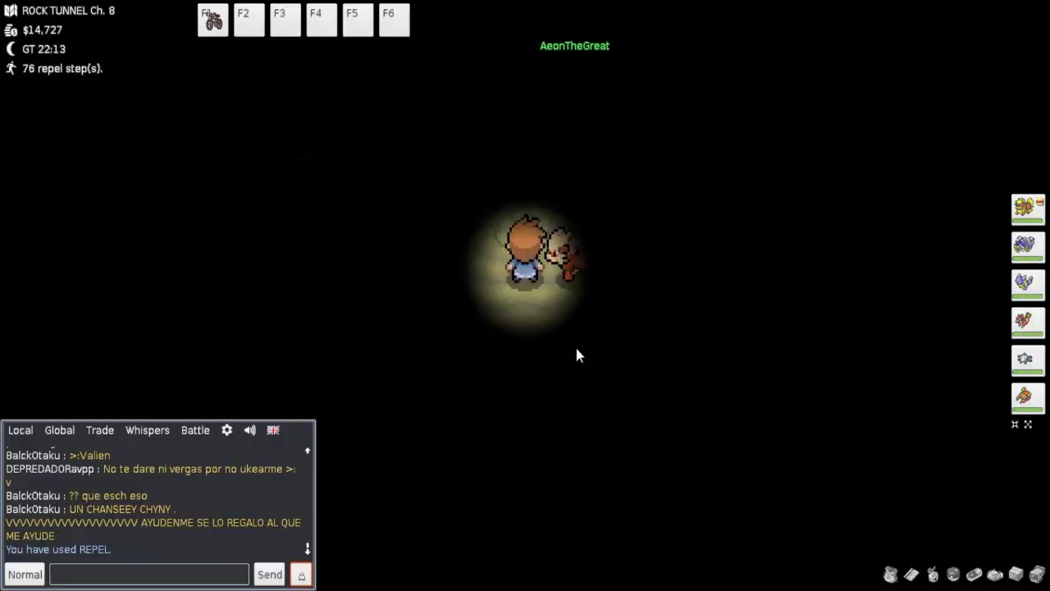
key(Up)
key(Left)
key(Down)
key(Right)
key(Up)
key(Up)
key(Up)
key(Up)
key(Up)
key(Up)
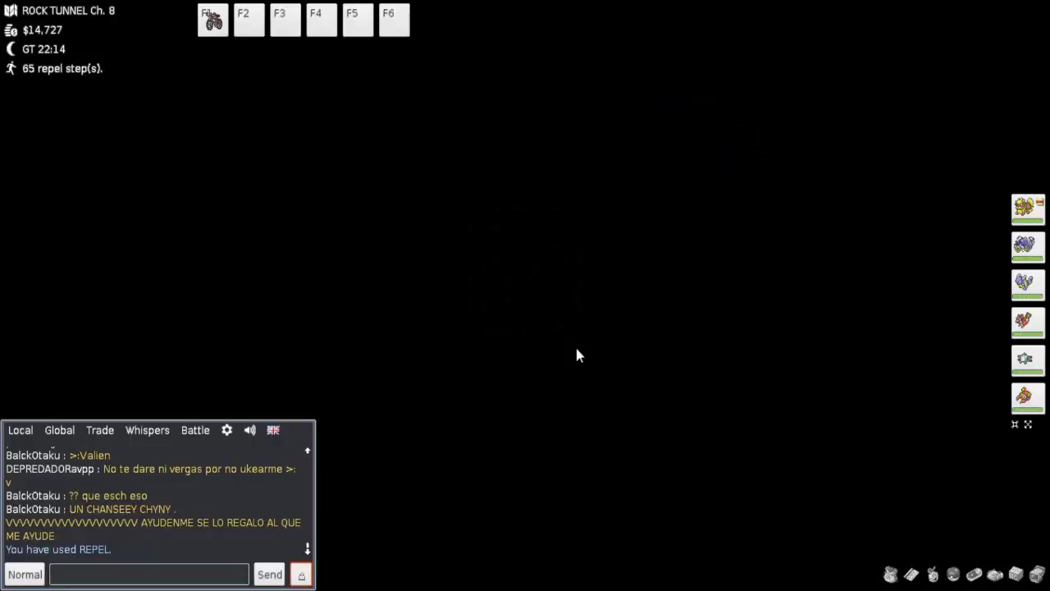
Cross the next tunnel area until a trainer challenges: "Can you beat my power?".
key(Left)
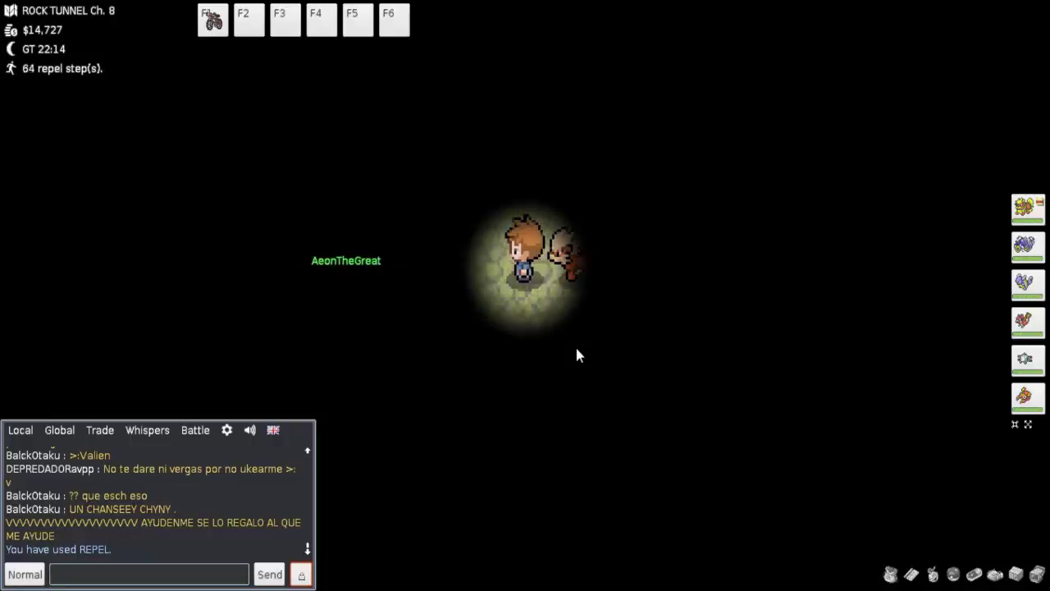
key(Left)
key(Left)
key(Left)
key(Left)
key(Left)
key(Left)
key(Left)
key(Down)
key(Down)
key(Down)
key(Down)
key(Down)
key(Left)
key(Left)
key(Down)
key(Down)
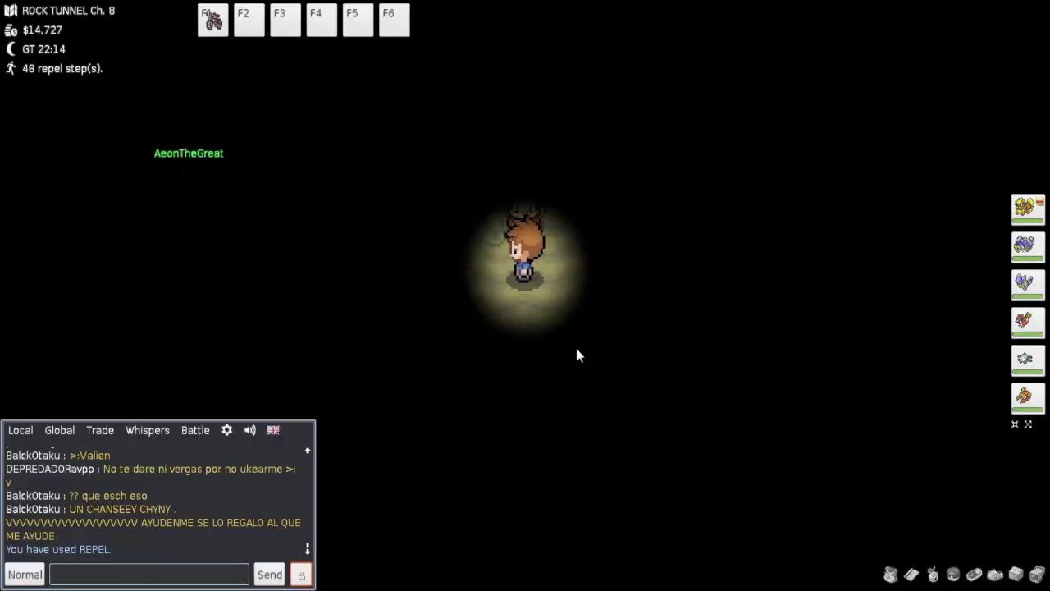
key(Down)
key(Down)
key(Down)
key(Down)
key(Down)
key(Down)
key(Down)
key(Up)
key(Up)
key(Up)
key(Up)
key(Up)
key(Up)
key(Up)
key(Up)
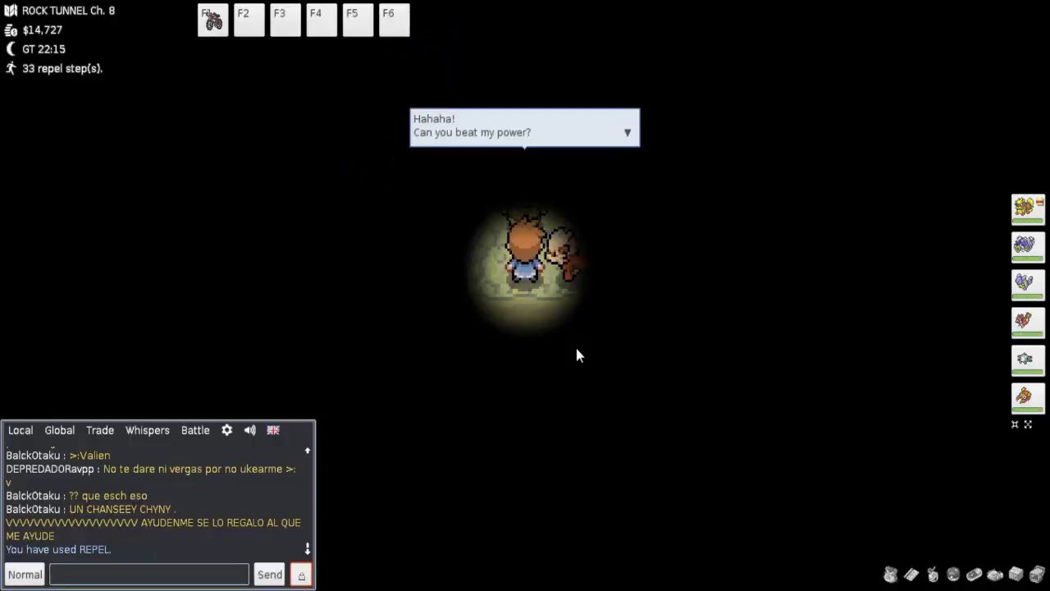
Dismiss the challenge to start Hiker Dudley's battle against his Lv. 21 Geodude.
key(space)
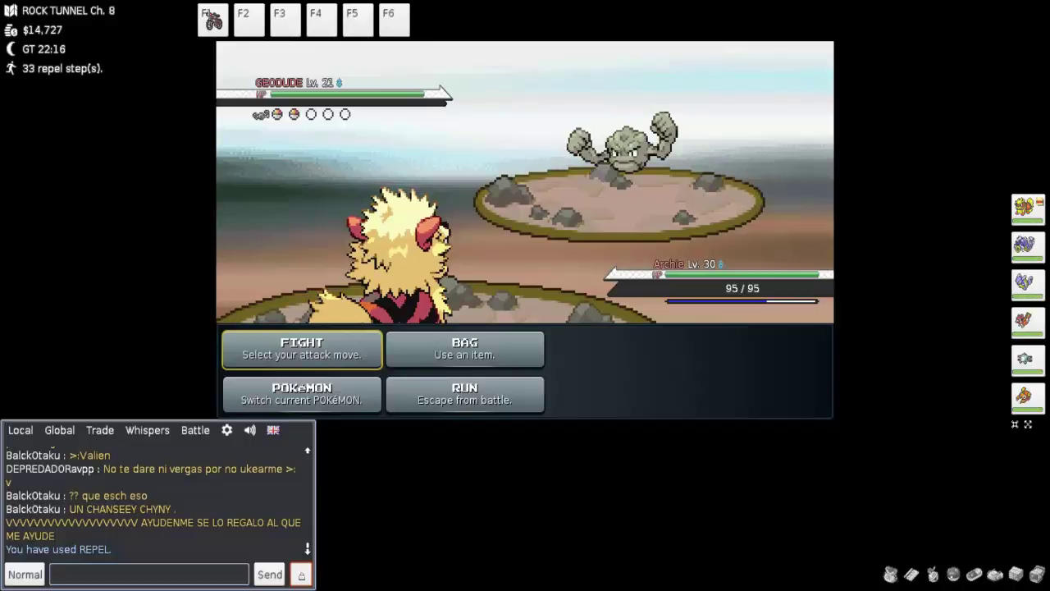
Switch Archie out for Gyarados.
key(Down)
key(z)
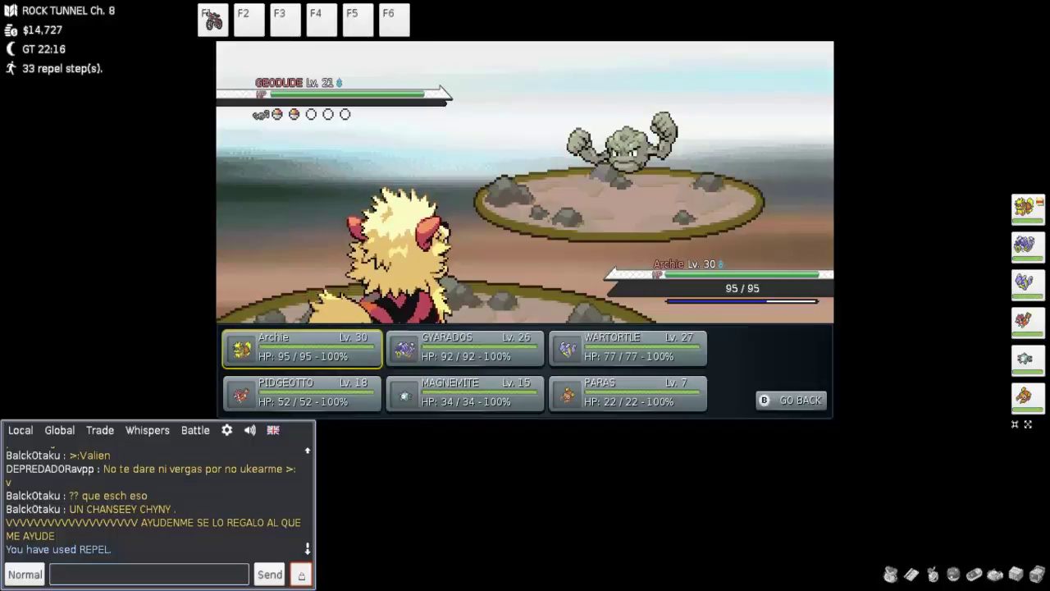
key(Right)
key(z)
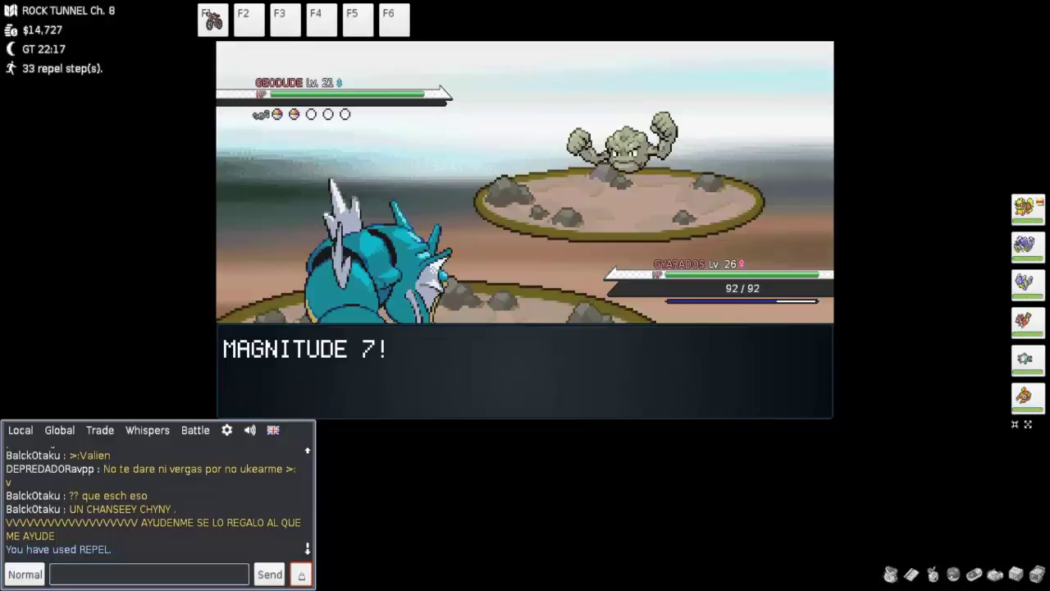
Knock out Geodude with Water Pulse for 222 EXP, bringing out Graveler.
key(z)
key(Down)
key(Right)
key(z)
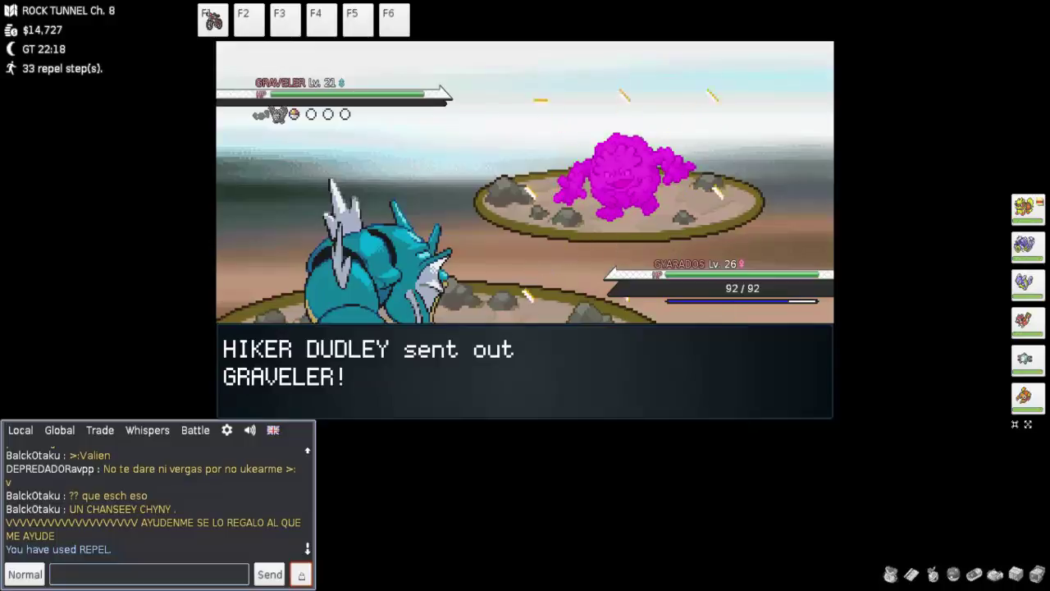
Water Pulse Graveler, then Geodude, beating Hiker Dudley for $756.
key(z)
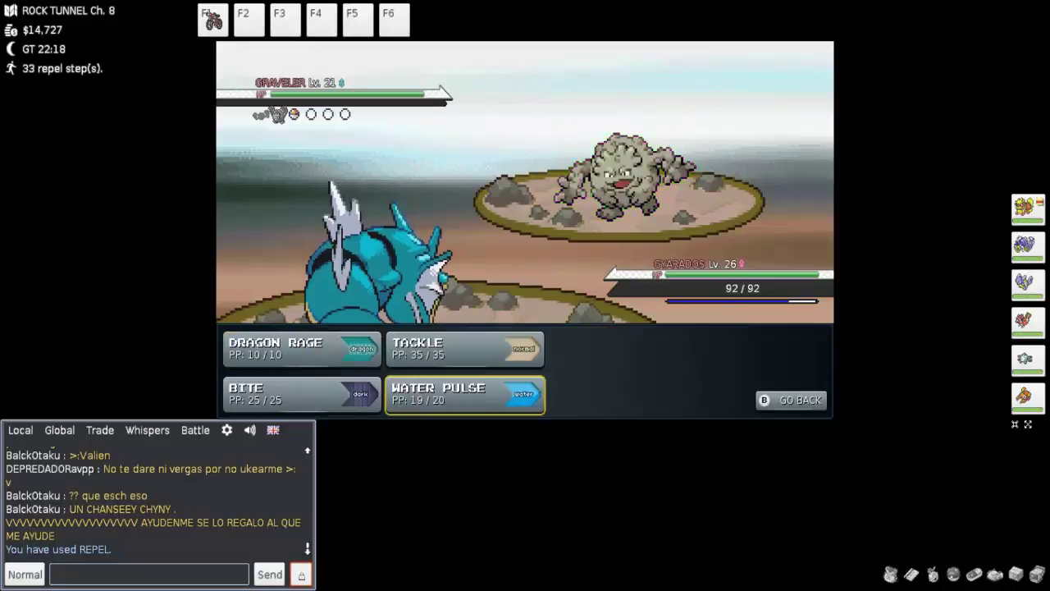
key(z)
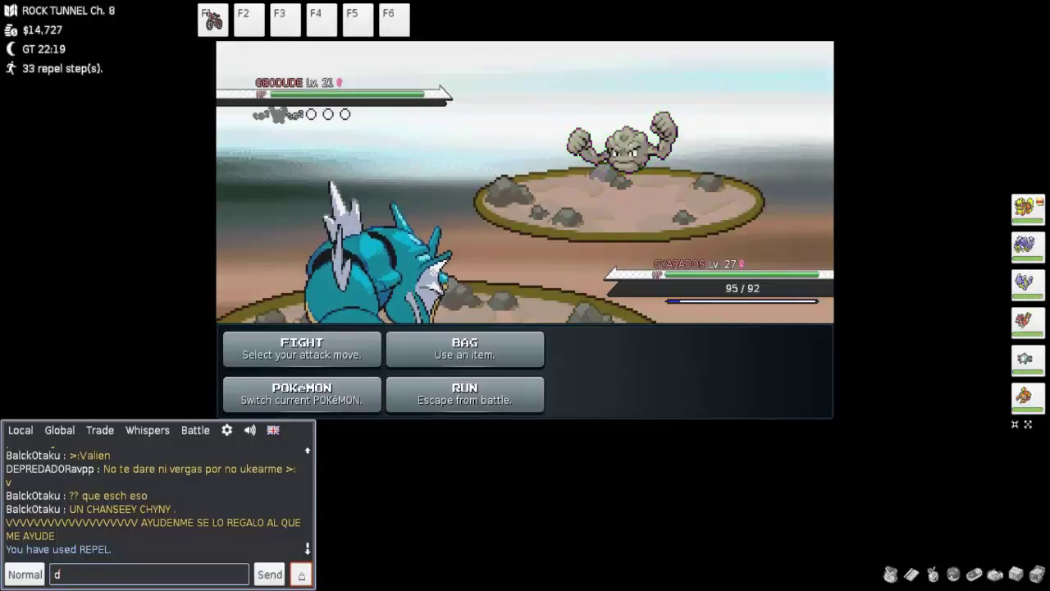
text(d)
key(Return)
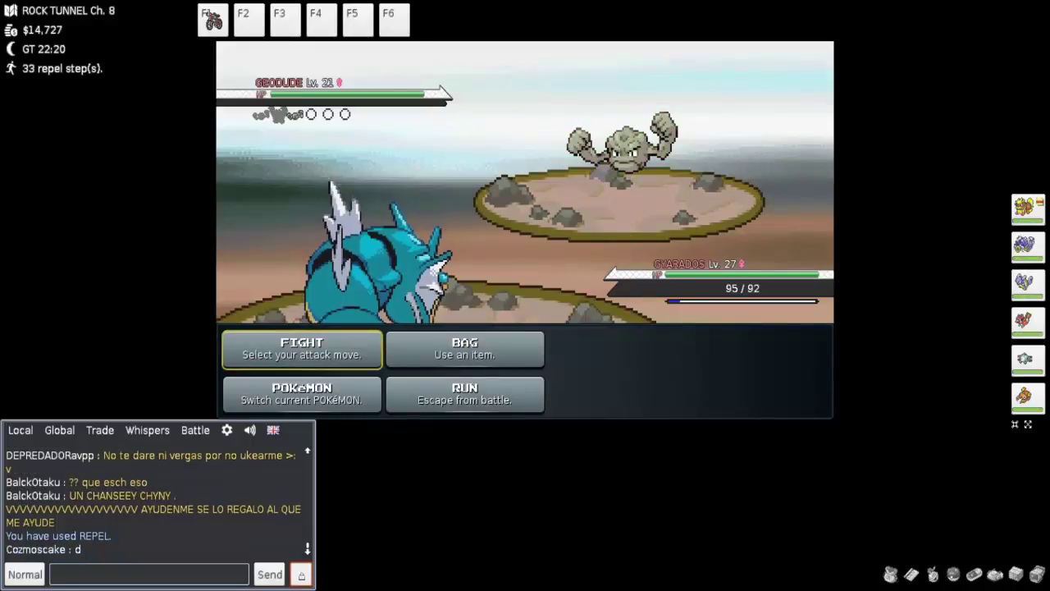
key(Return)
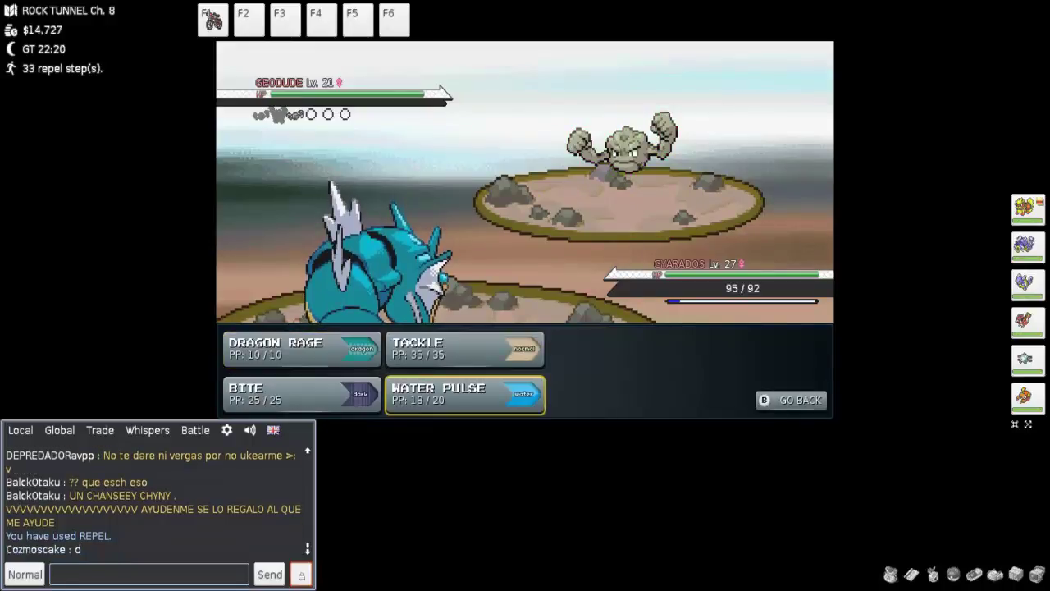
key(Return)
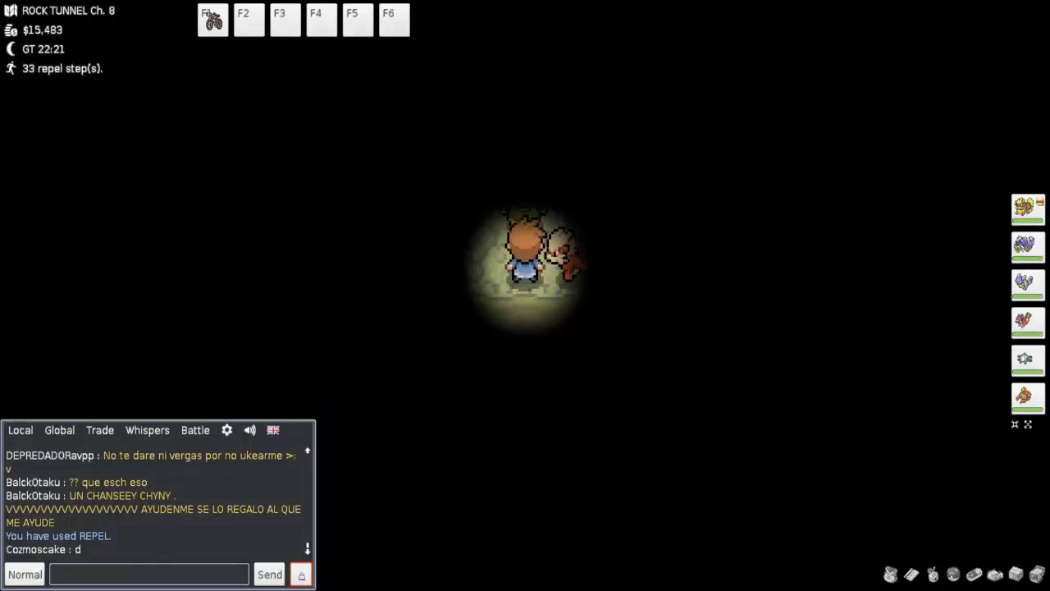
Walk up through Rock Tunnel, then step back down two tiles.
key(Up)
key(Up)
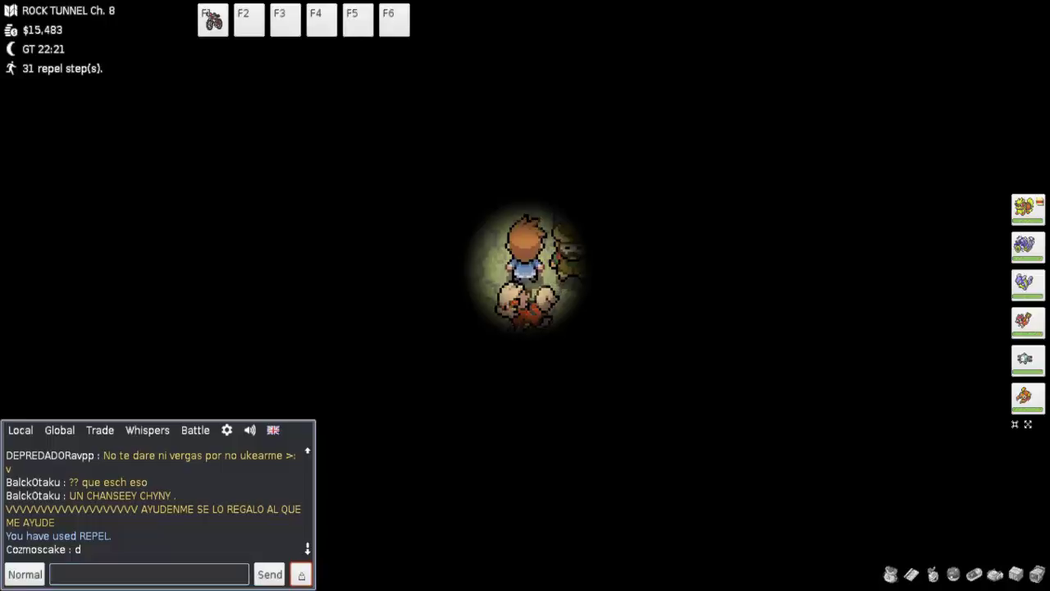
key(Up)
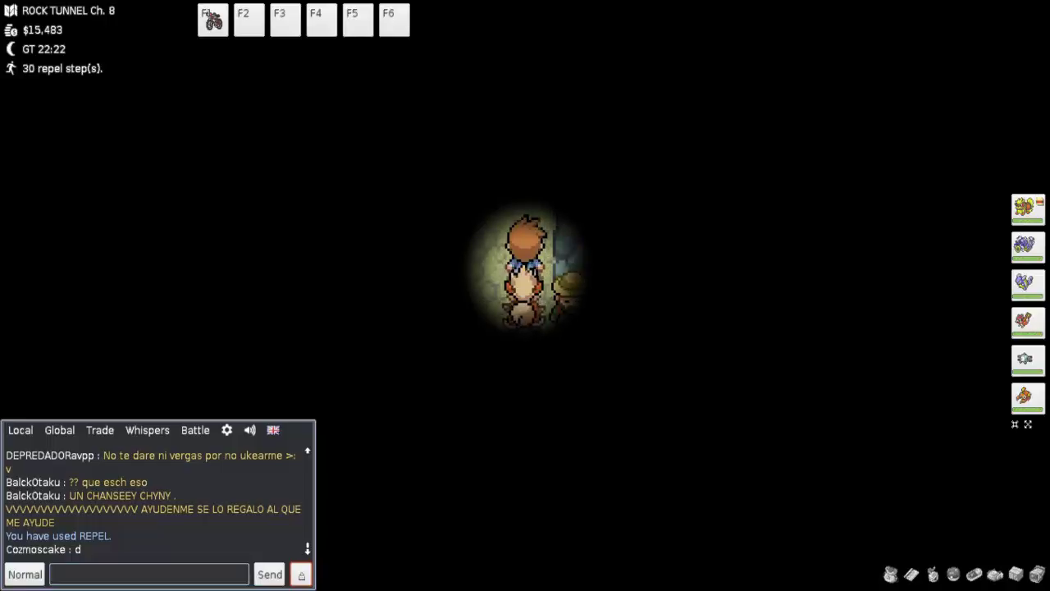
key(Up)
key(Up)
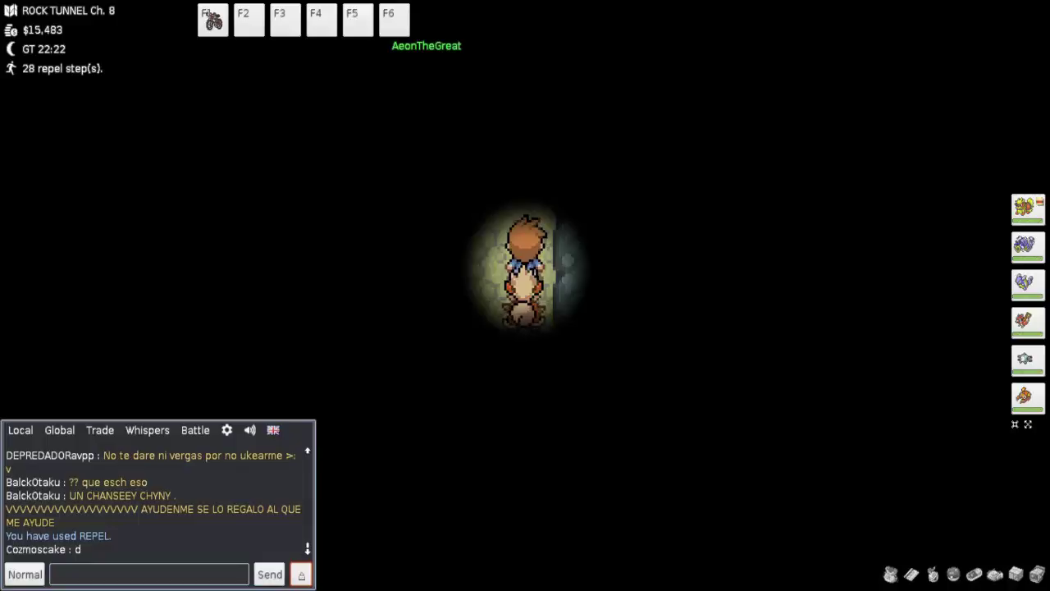
key(Down)
key(Down)
key(Down)
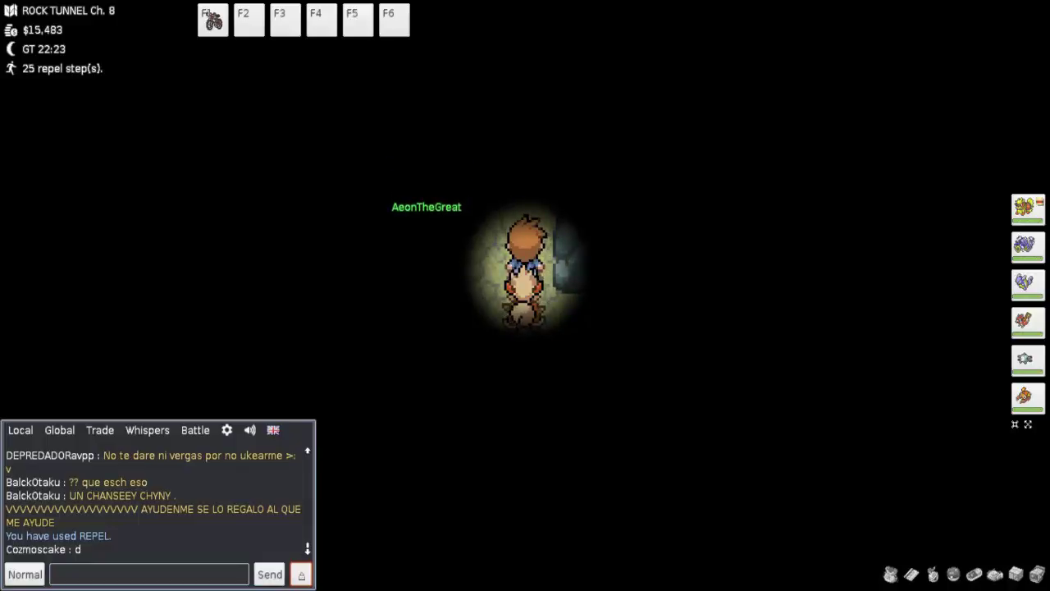
Head left, down and right through the cave until the Repel wears off.
key(Up)
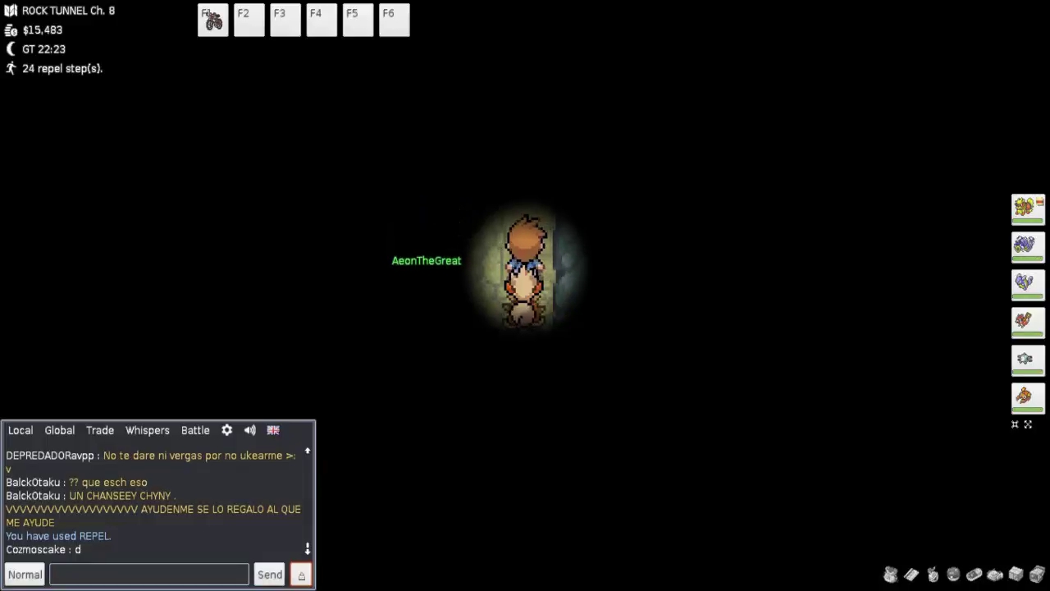
key(Up)
key(Up)
key(Left)
key(Down)
key(Left)
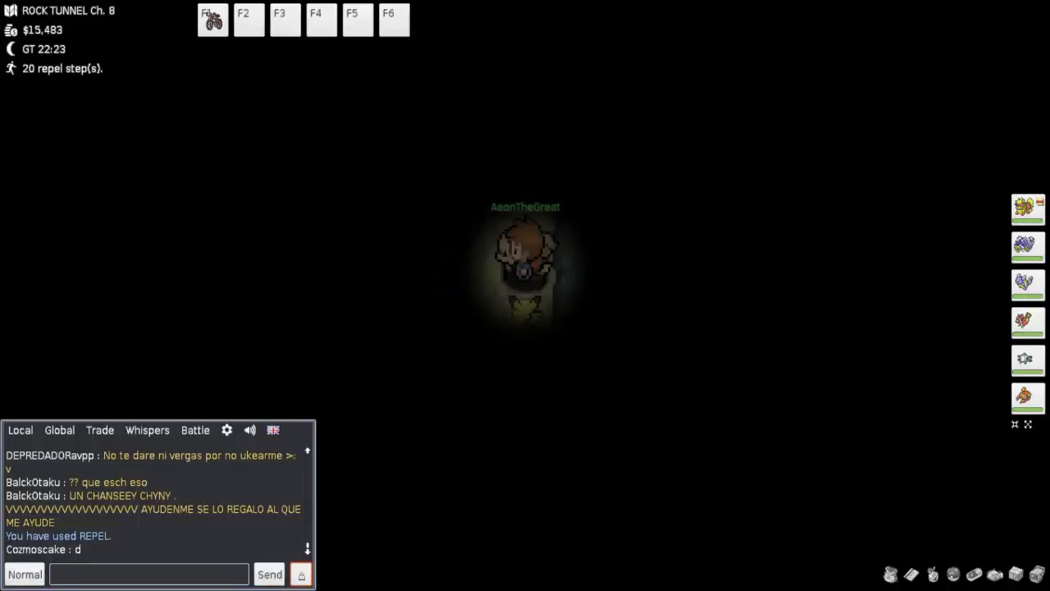
key(Left)
key(Left)
key(Left)
key(Down)
key(Down)
key(Down)
key(Down)
key(Down)
key(Down)
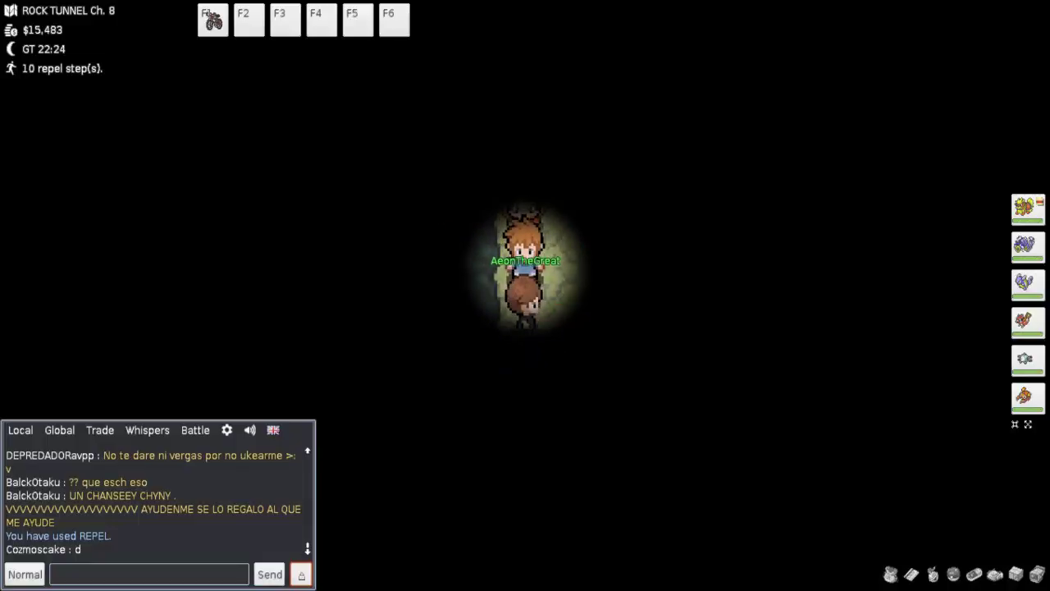
key(Down)
key(Down)
key(Down)
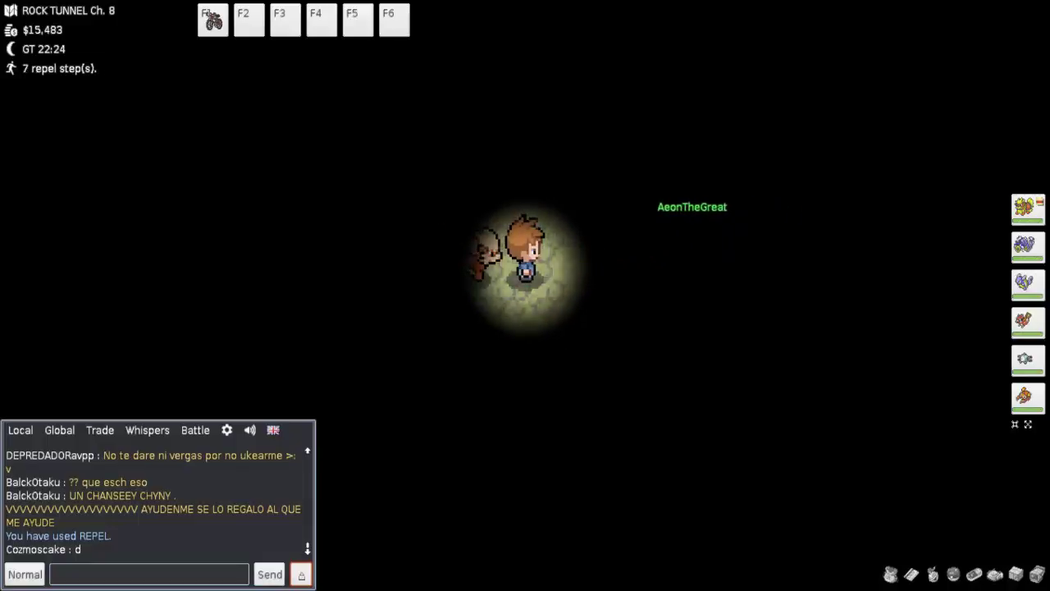
key(Right)
key(Right)
key(Right)
key(Right)
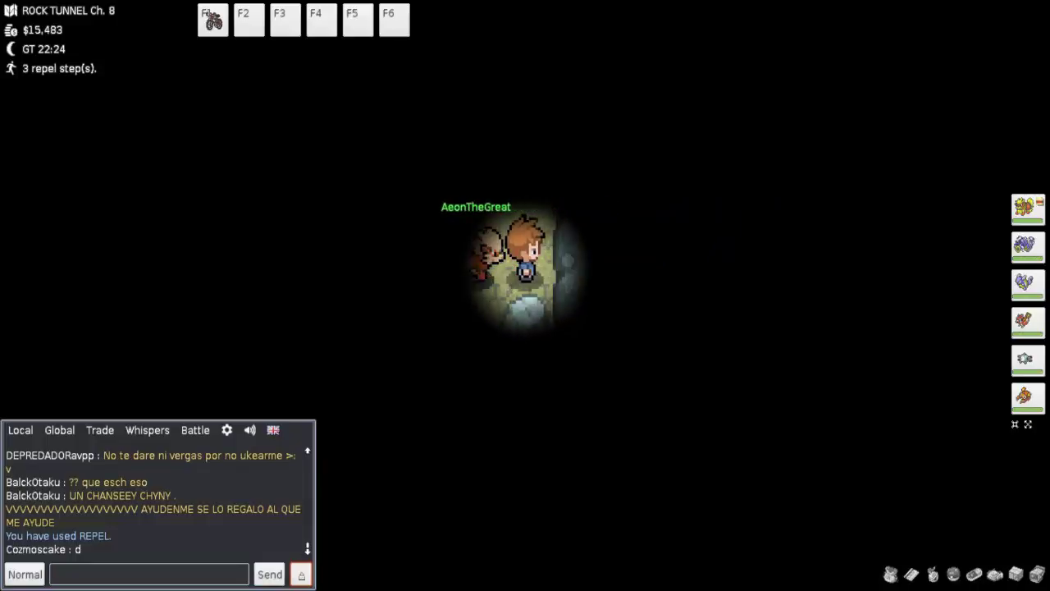
key(Down)
key(Down)
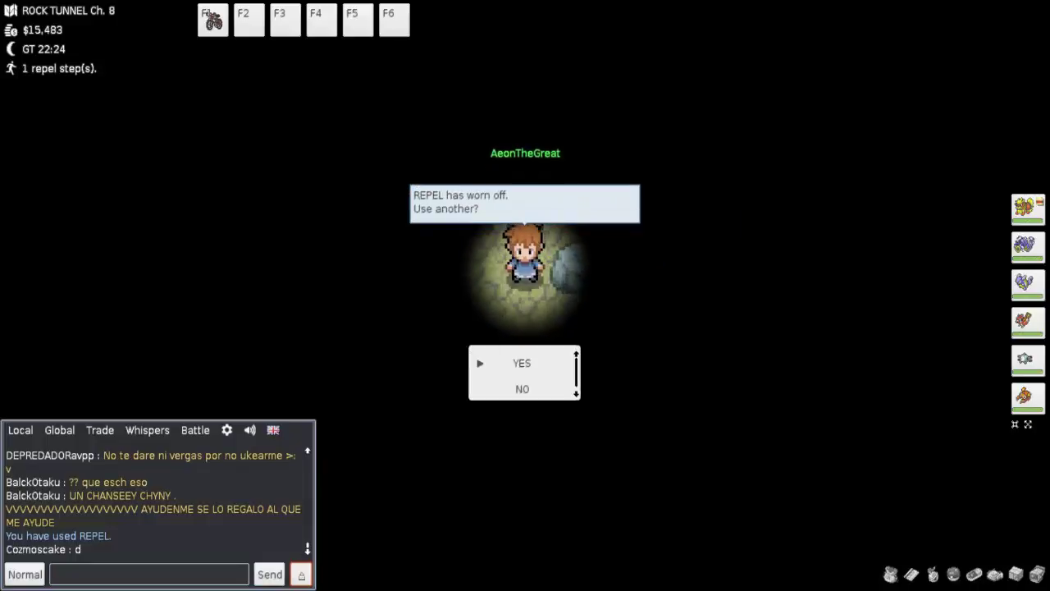
Accept using another Repel, then walk down and left.
key(z)
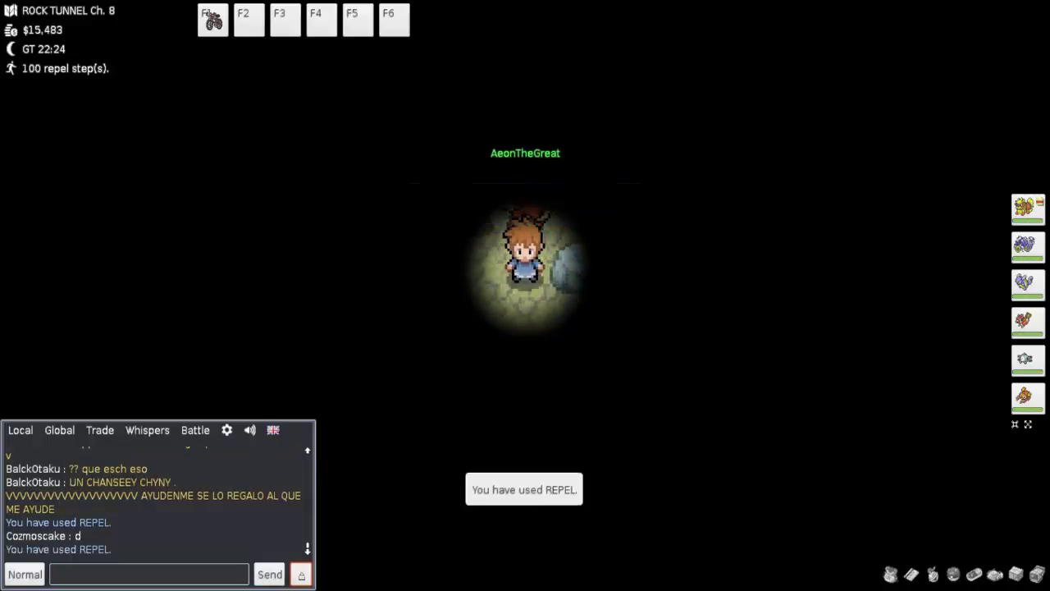
key(Down)
key(Left)
key(Left)
key(Left)
key(Left)
key(Left)
Walk up and left through Rock Tunnel until a trainer spots you.
key(Down)
key(Down)
key(Up)
key(Up)
key(Up)
key(Left)
key(Left)
key(Left)
key(Left)
key(Left)
key(Left)
key(Up)
key(Up)
key(Up)
key(Up)
key(Up)
key(Up)
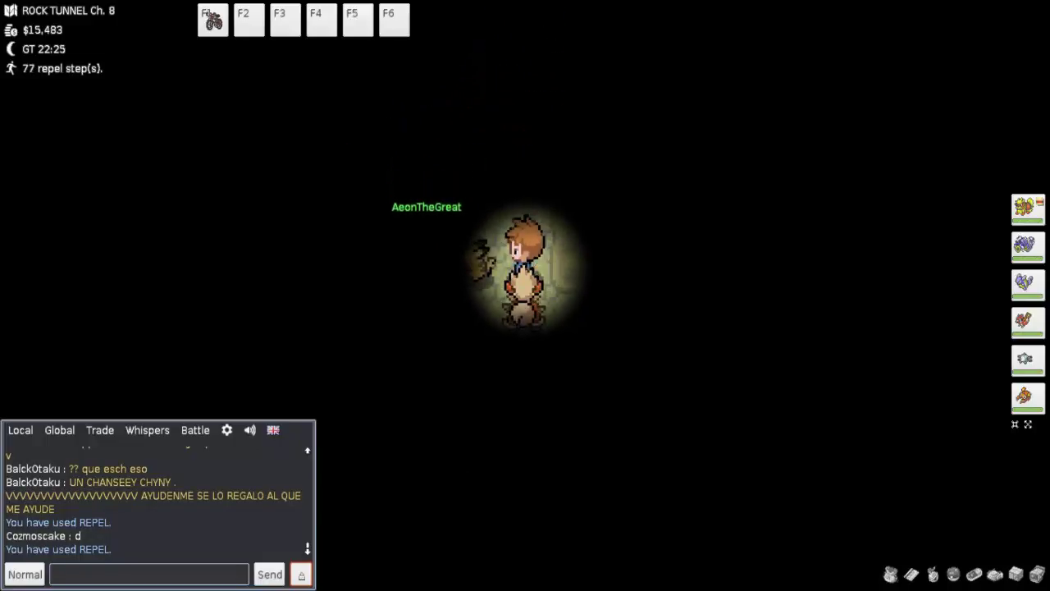
key(Left)
key(Left)
key(Down)
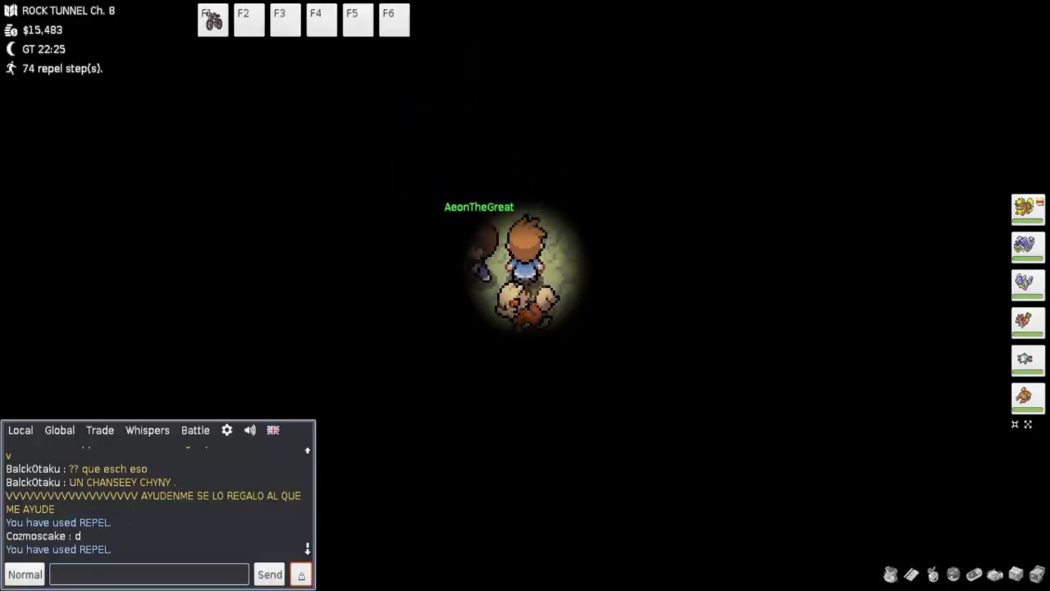
key(Left)
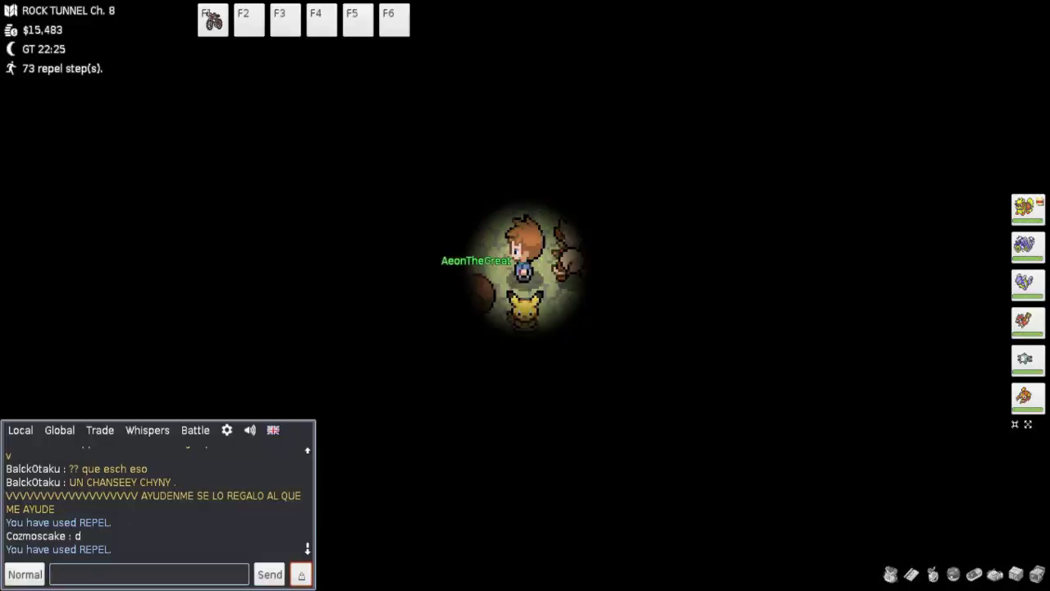
key(Up)
key(Up)
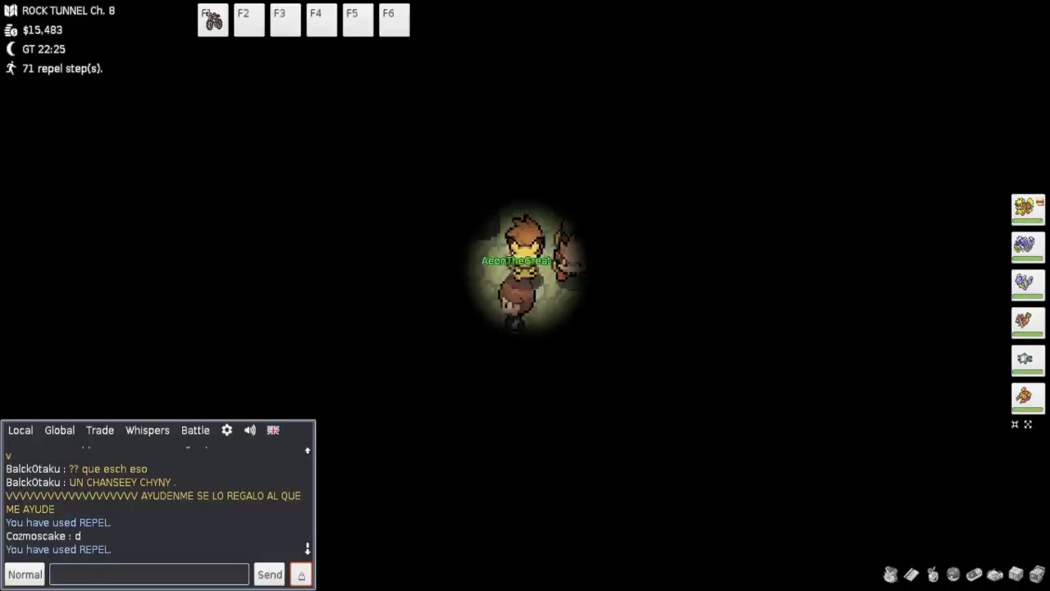
key(Up)
key(Up)
key(Up)
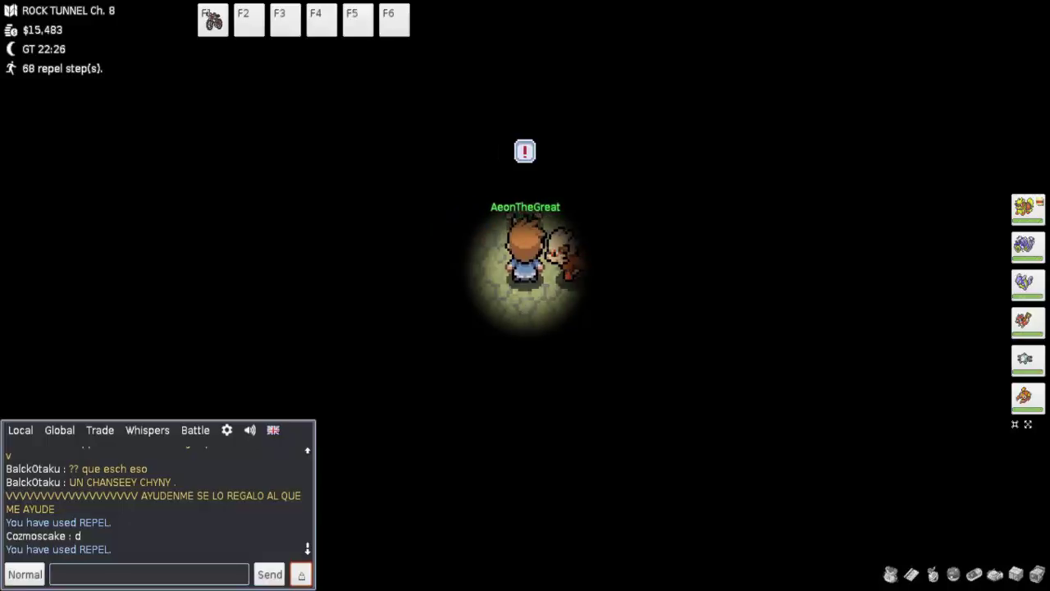
Start the battle and hit the trainer's Pidgey with Archie's Flame Wheel.
key(space)
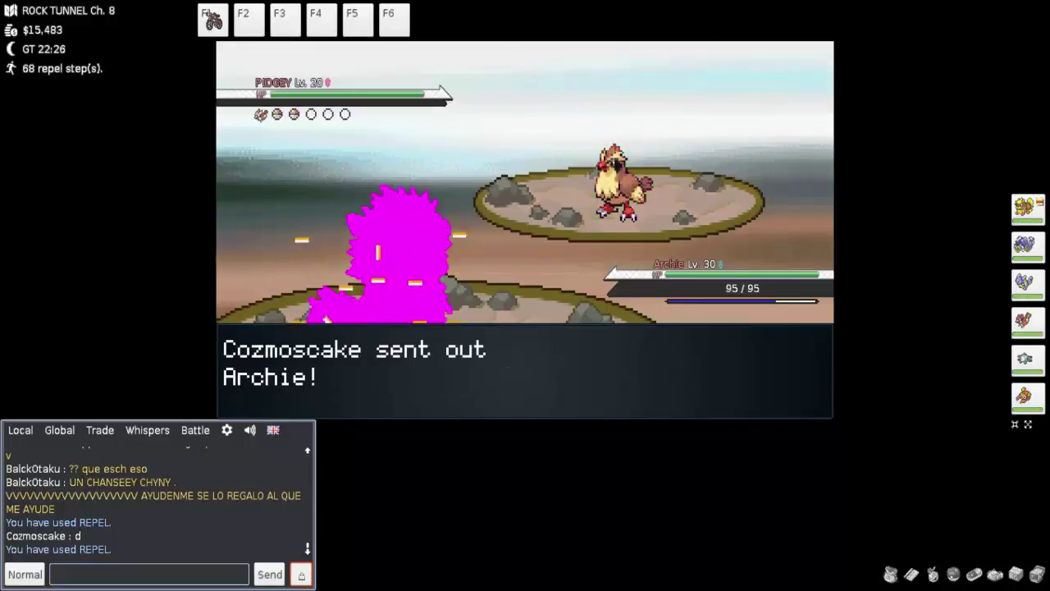
key(z)
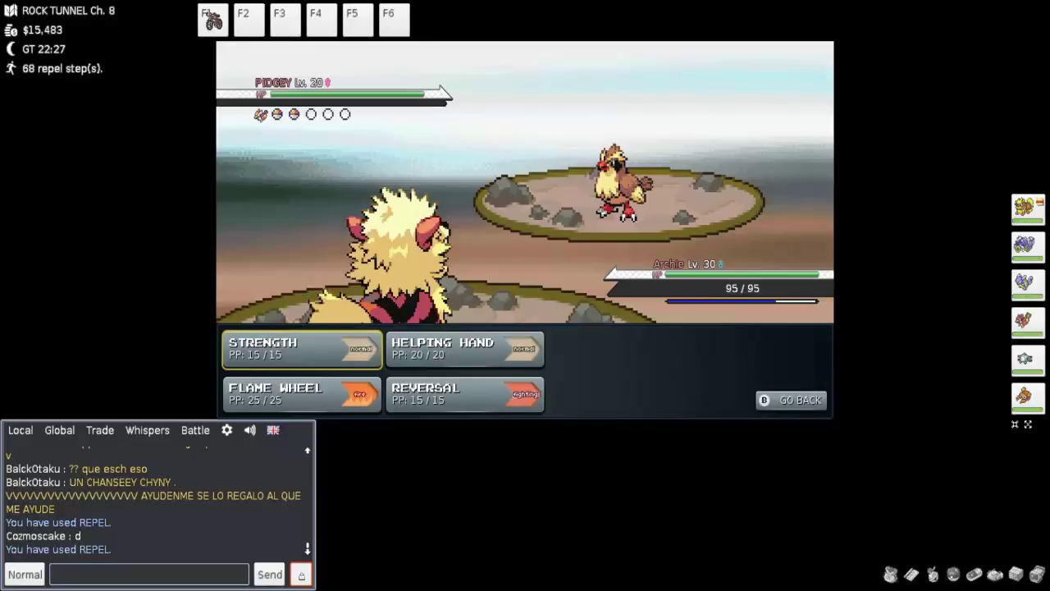
key(Right)
key(Down)
key(Left)
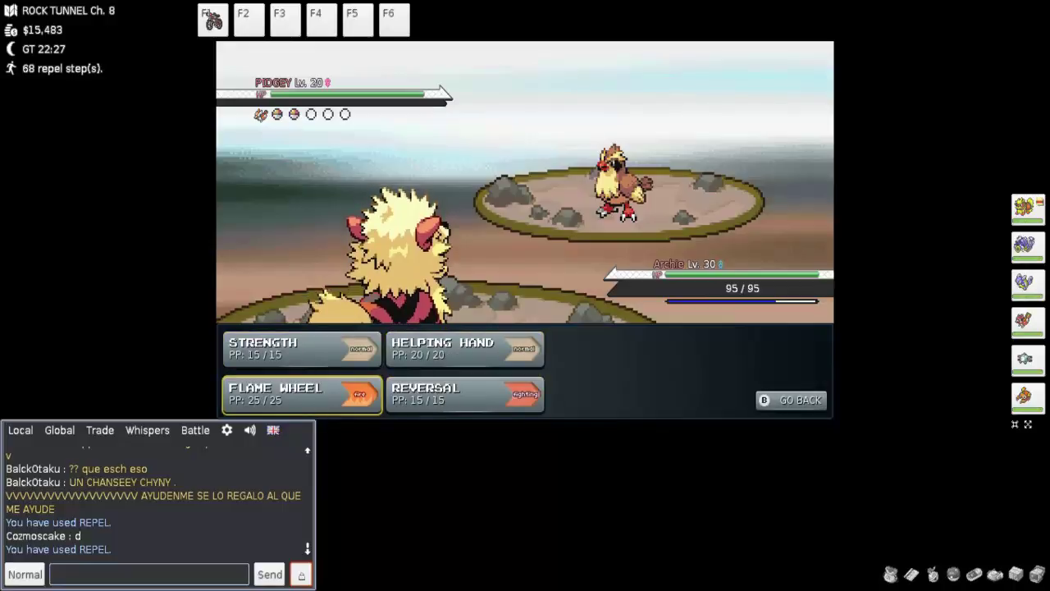
key(z)
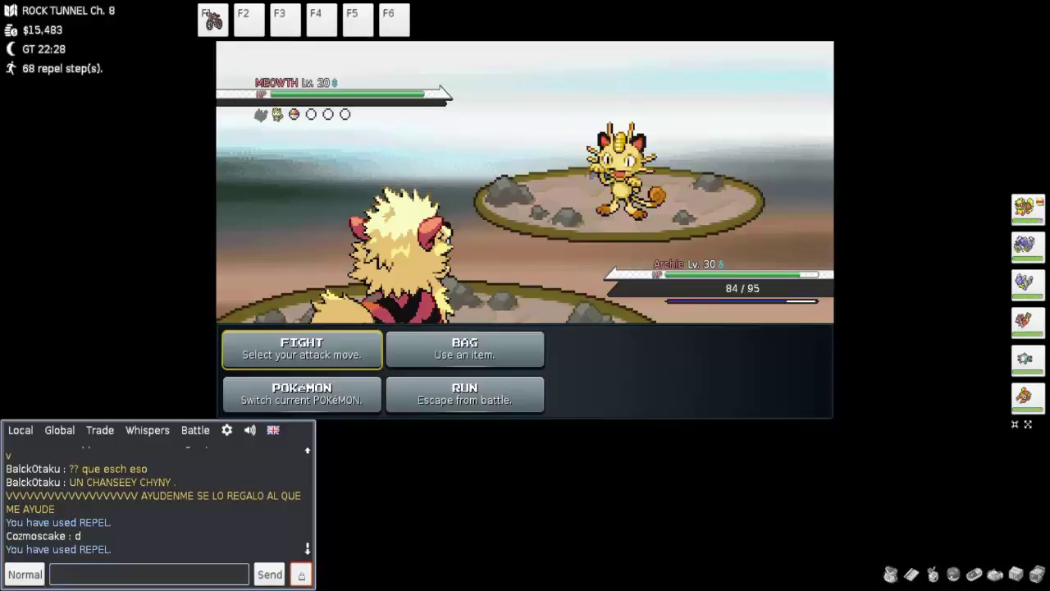
Knock out Meowth and Oddish with Flame Wheel to win $400.
key(z)
key(z)
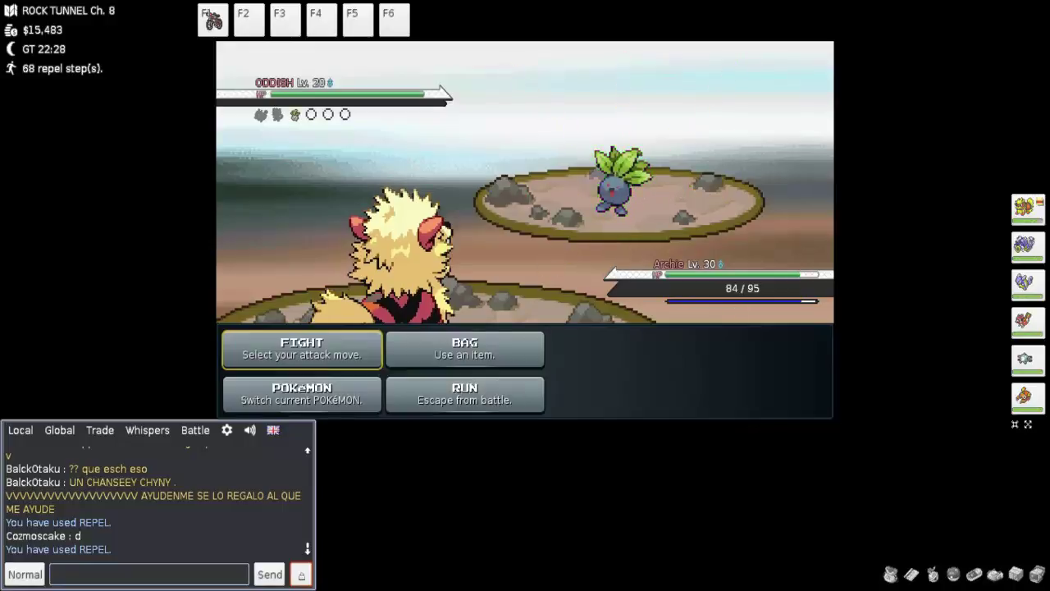
key(z)
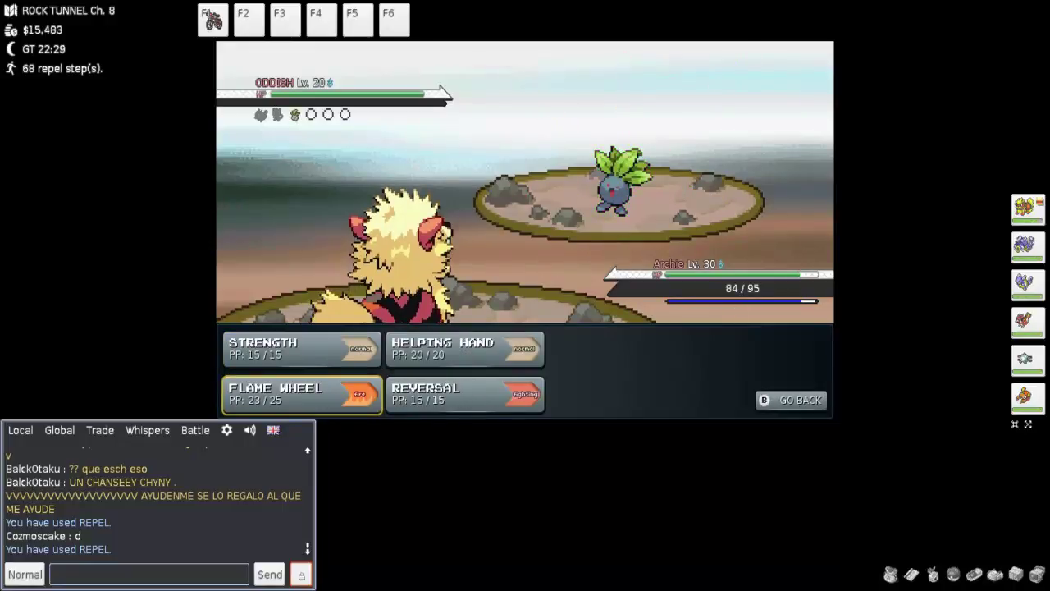
key(z)
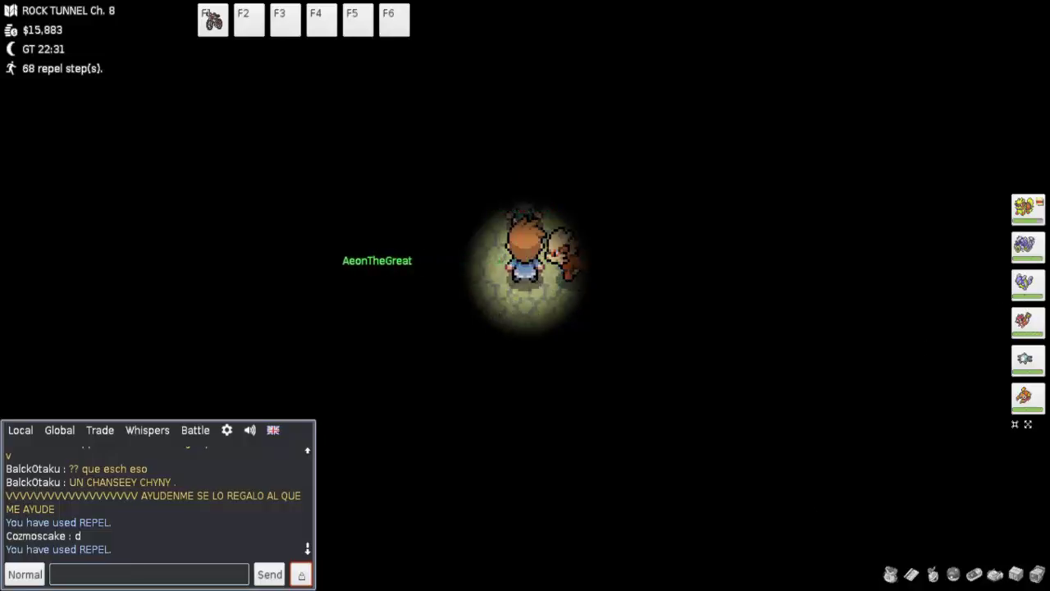
Walk left, down and right through the rest of Rock Tunnel onto Route 10.
key(Left)
key(Left)
key(Left)
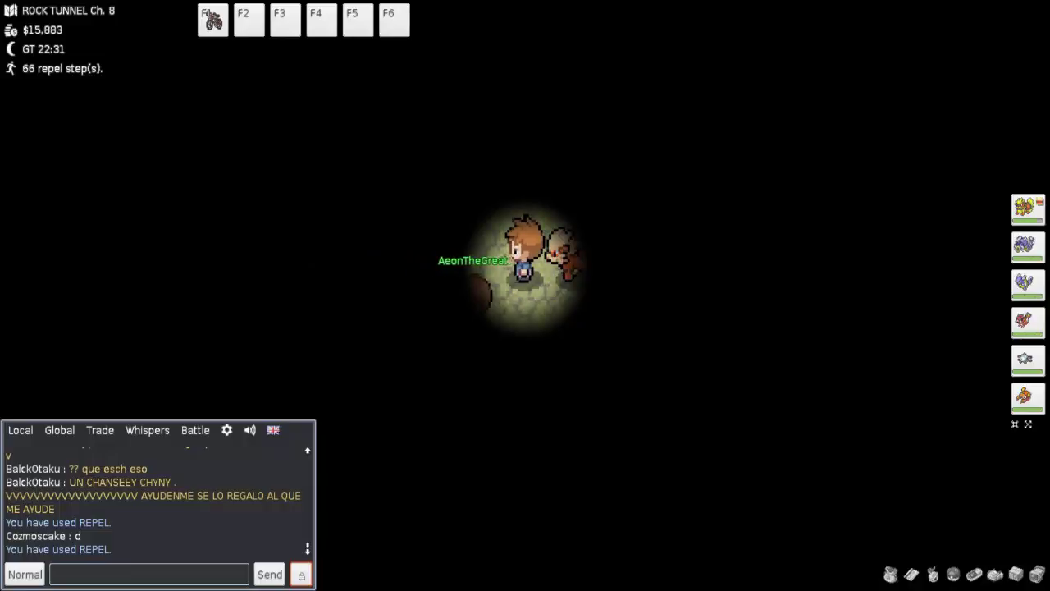
key(Left)
key(Left)
key(Left)
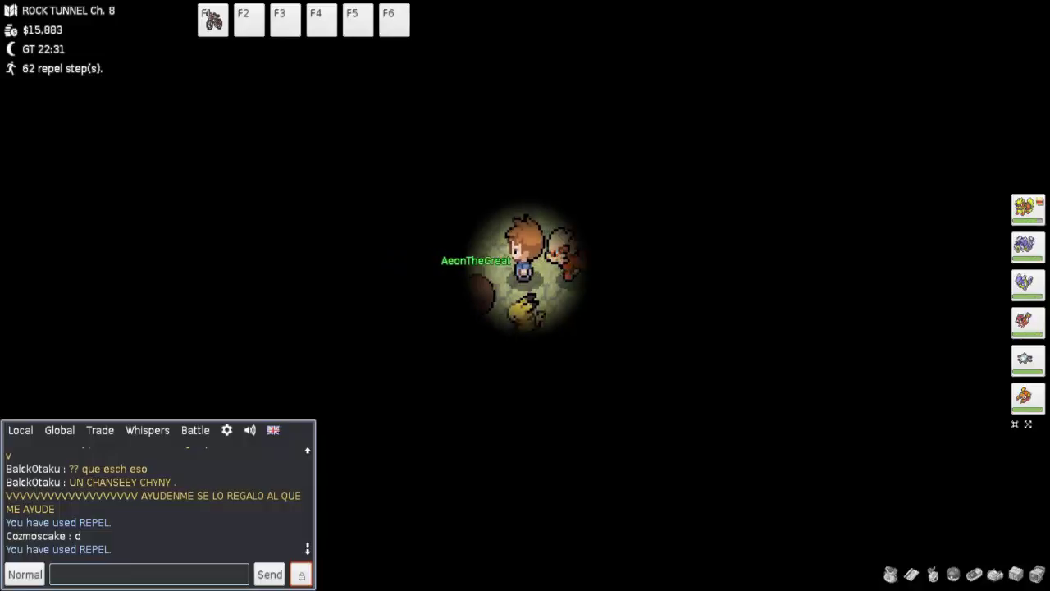
key(Left)
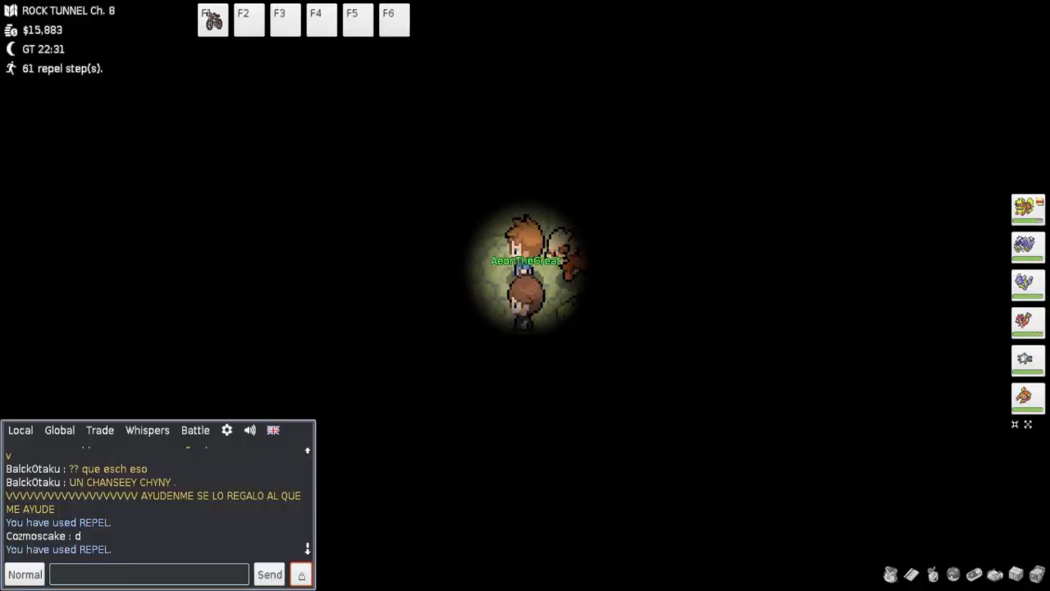
key(Down)
key(Down)
key(Right)
key(Right)
key(Right)
key(Right)
key(Down)
key(Down)
key(Down)
key(Down)
key(Up)
key(Right)
key(Right)
key(Up)
key(Down)
key(Down)
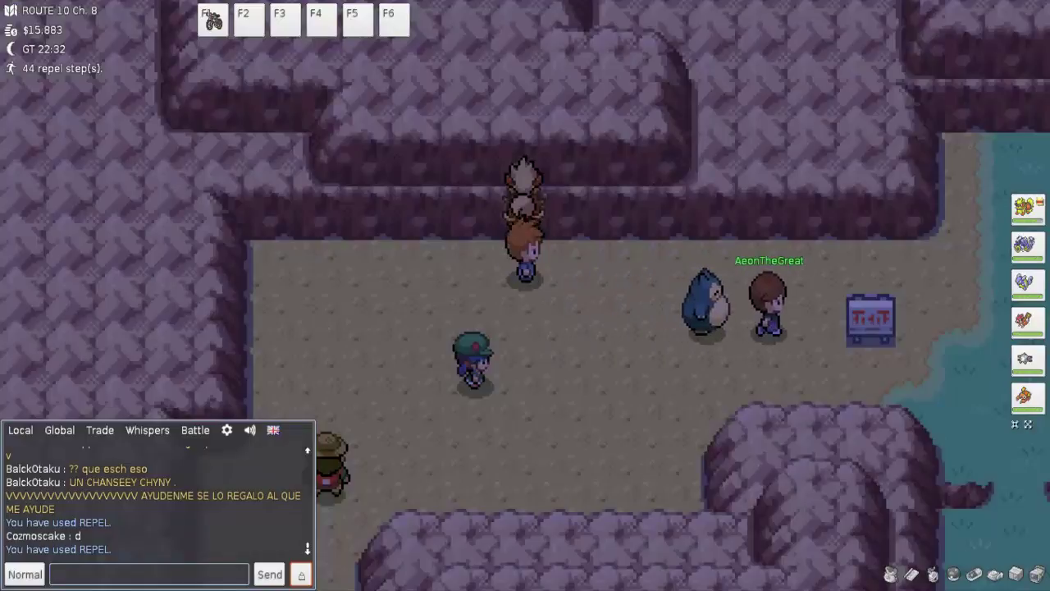
Walk right to the water and surf down Route 10's channel.
key(Up)
key(Right)
key(Right)
key(Right)
key(Right)
key(Right)
key(Right)
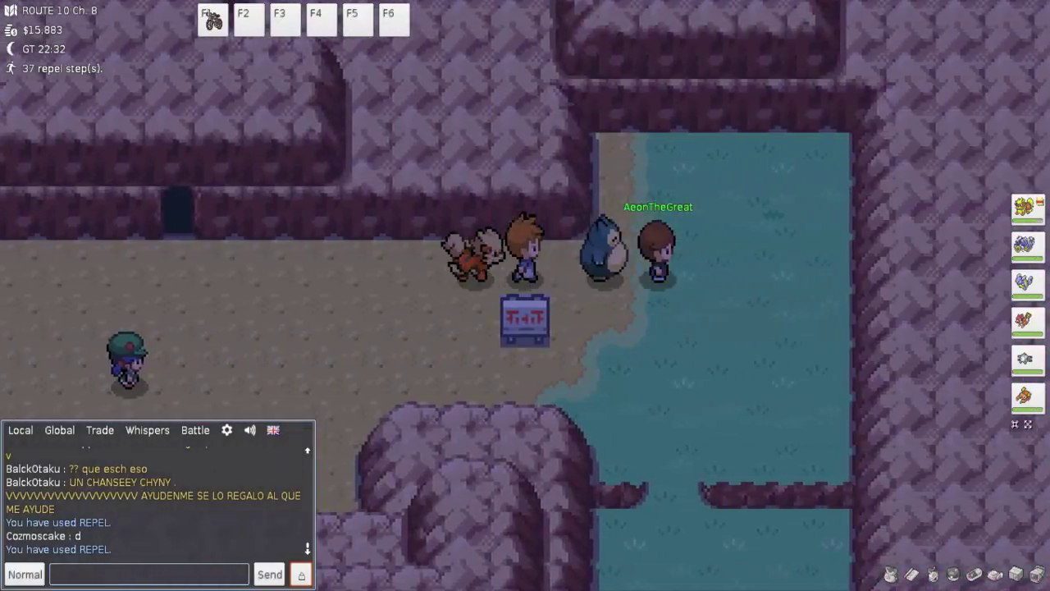
key(Right)
key(Right)
key(Down)
key(Down)
key(Down)
key(Down)
key(Down)
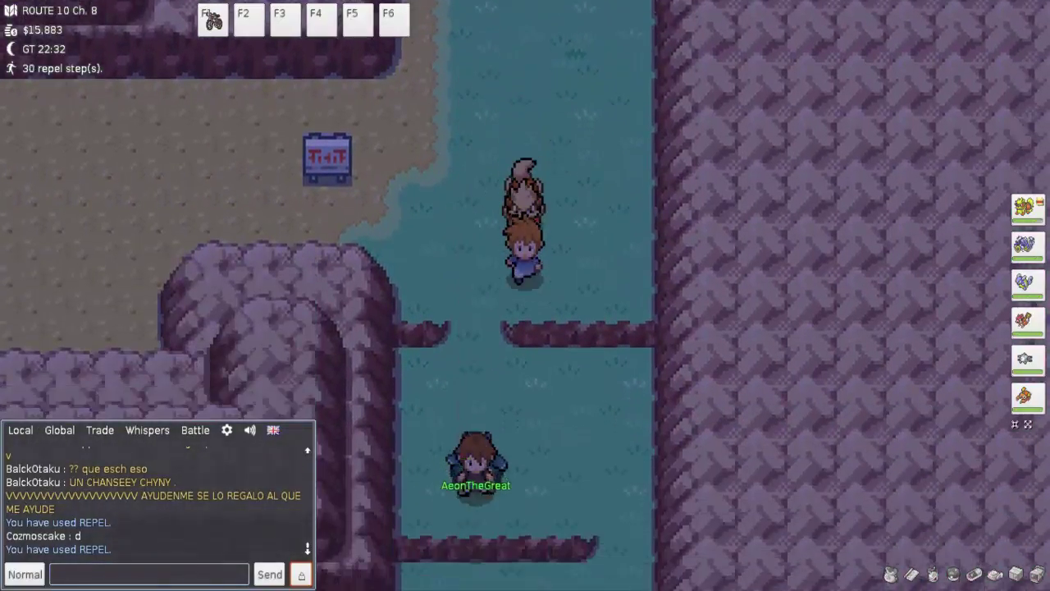
key(Down)
key(Down)
key(Down)
key(Down)
key(Left)
key(Left)
key(Left)
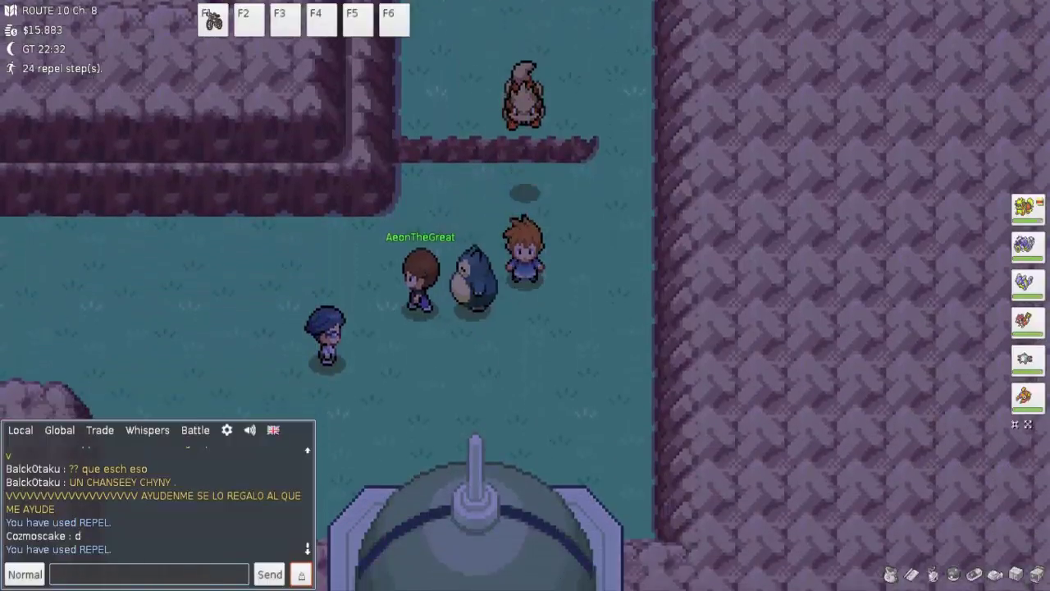
key(Left)
key(Down)
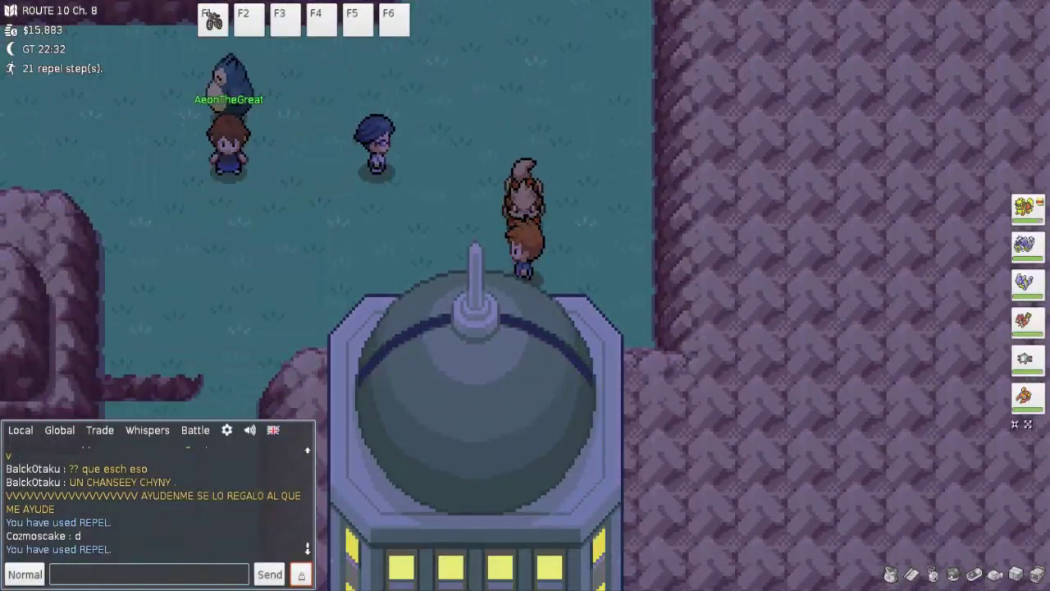
key(Left)
key(Left)
key(Left)
key(Left)
key(Left)
key(Left)
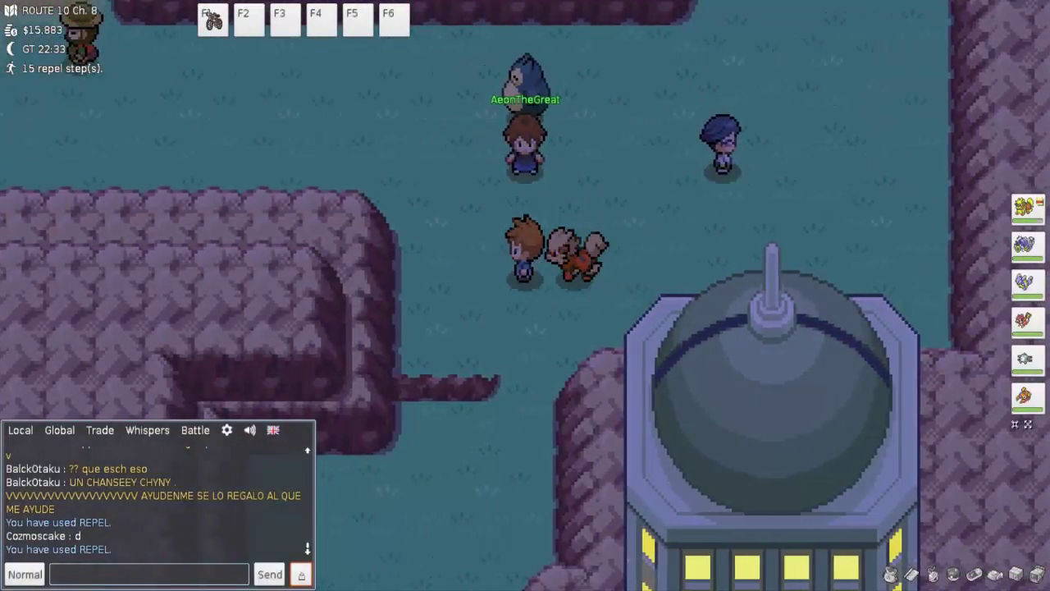
Continue south into Lavender Town and walk up to the Pokémon Center entrance.
key(Up)
key(Down)
key(Down)
key(Down)
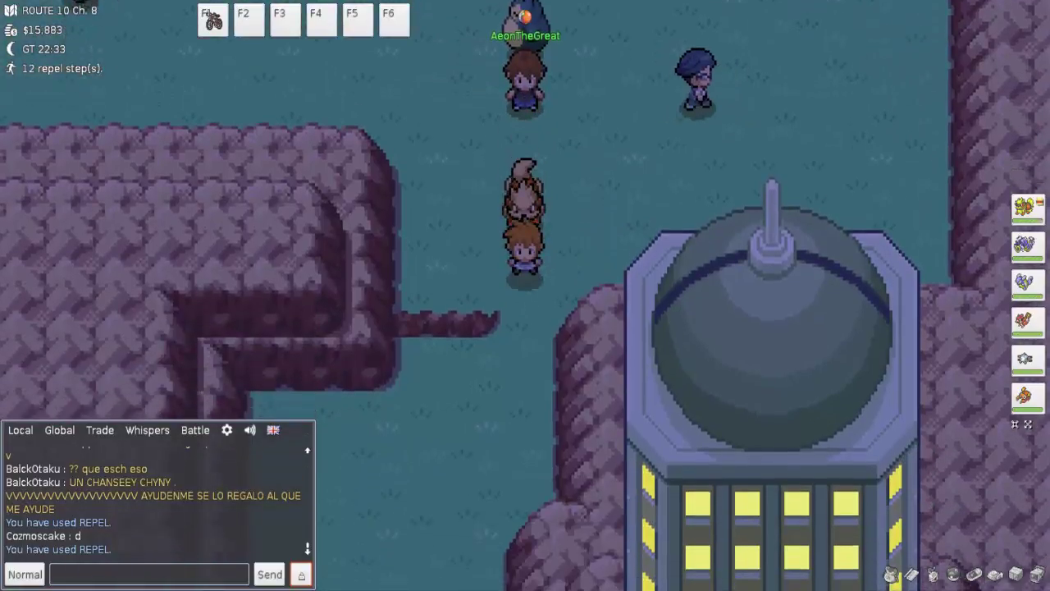
key(Down)
key(Down)
key(Down)
key(Down)
key(Down)
key(Down)
key(Down)
key(Down)
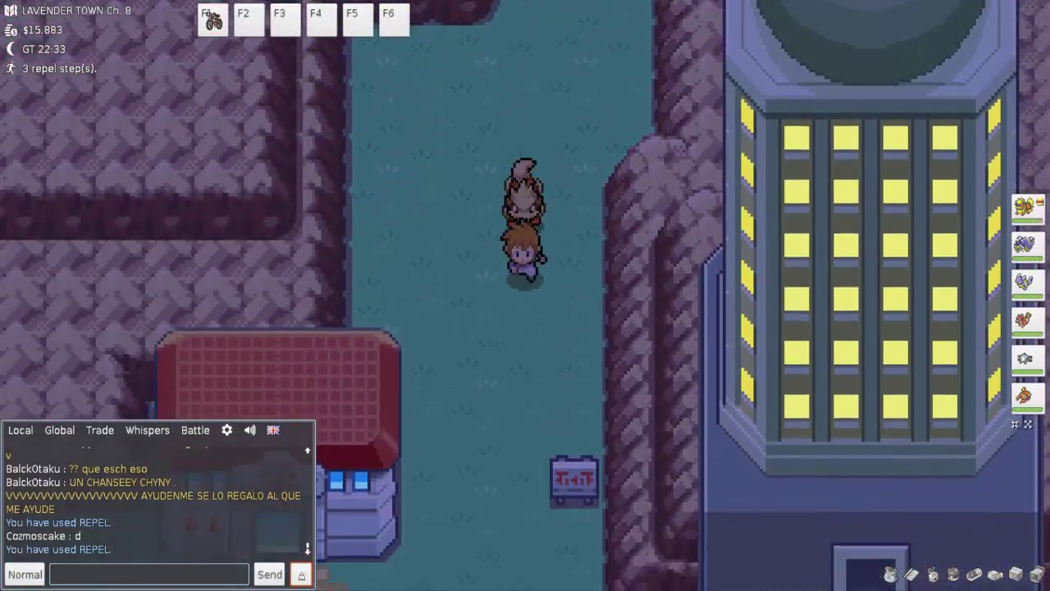
key(Down)
key(Down)
key(Up)
key(Up)
key(Up)
key(Up)
key(Up)
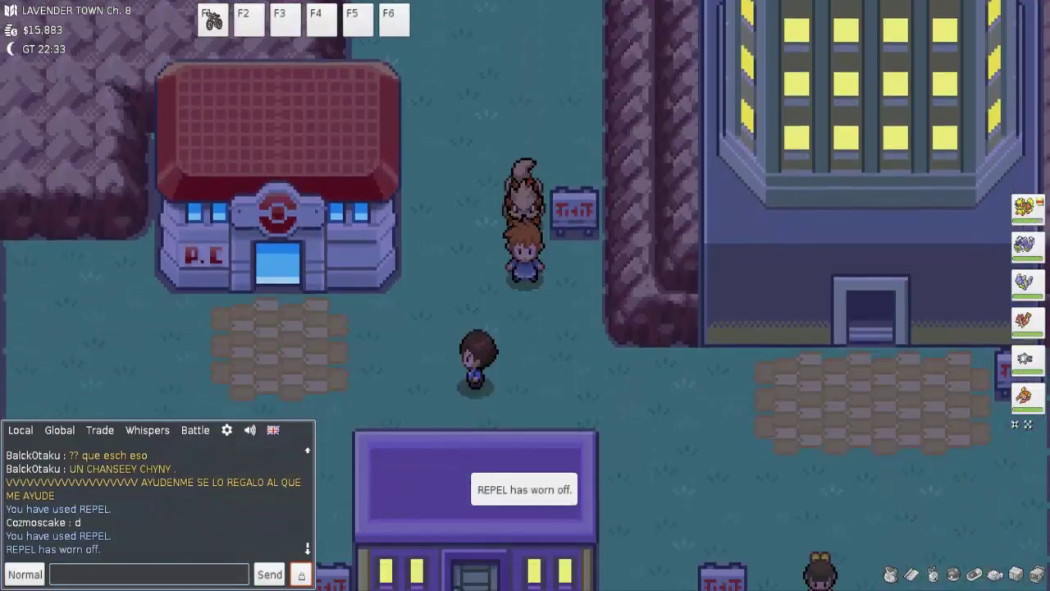
key(Up)
key(Left)
key(Left)
key(Left)
key(Up)
key(Up)
key(Up)
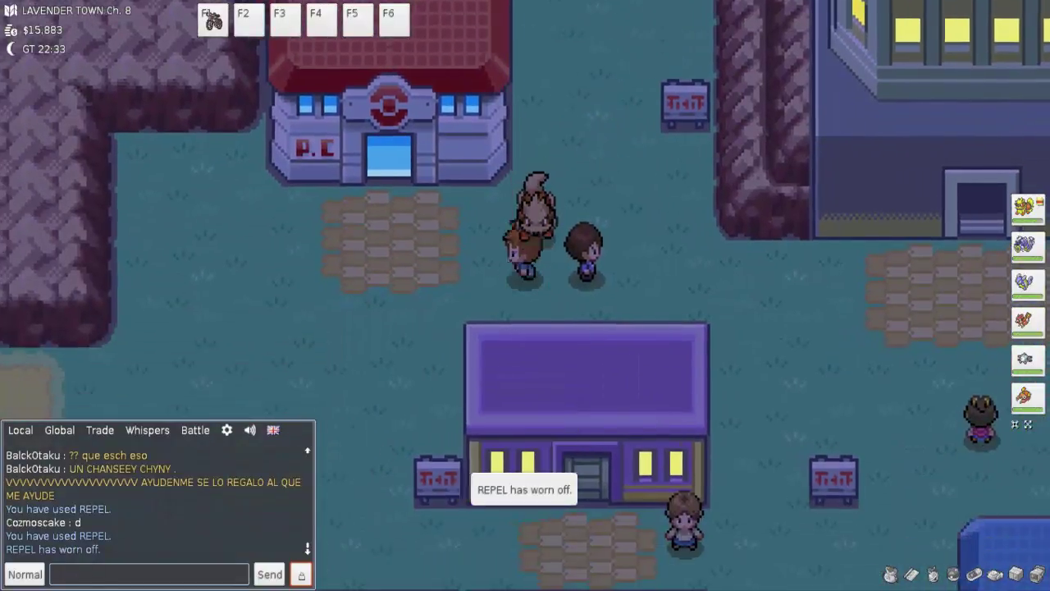
Enter Lavender Town's Pokémon Center, accept the nurse's healing, and walk back down.
key(Up)
key(Up)
key(Up)
key(Up)
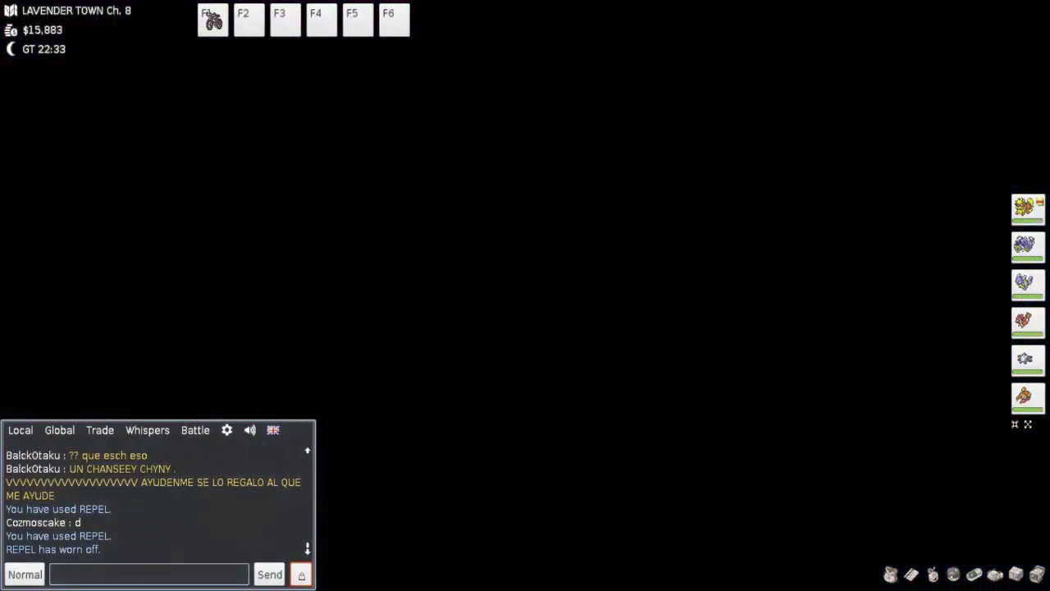
key(Up)
key(Up)
key(Up)
key(z)
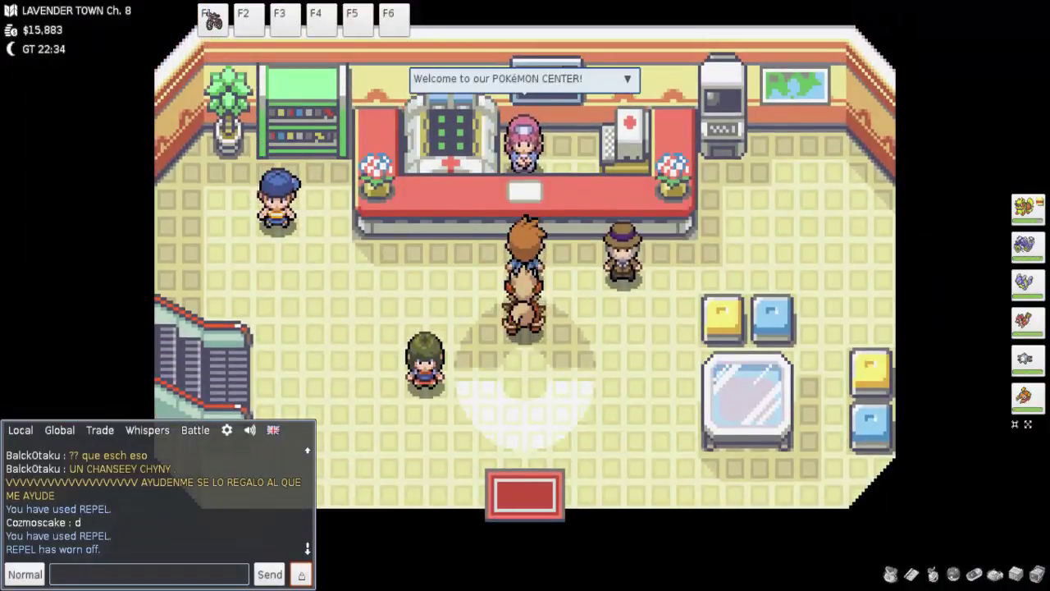
key(z)
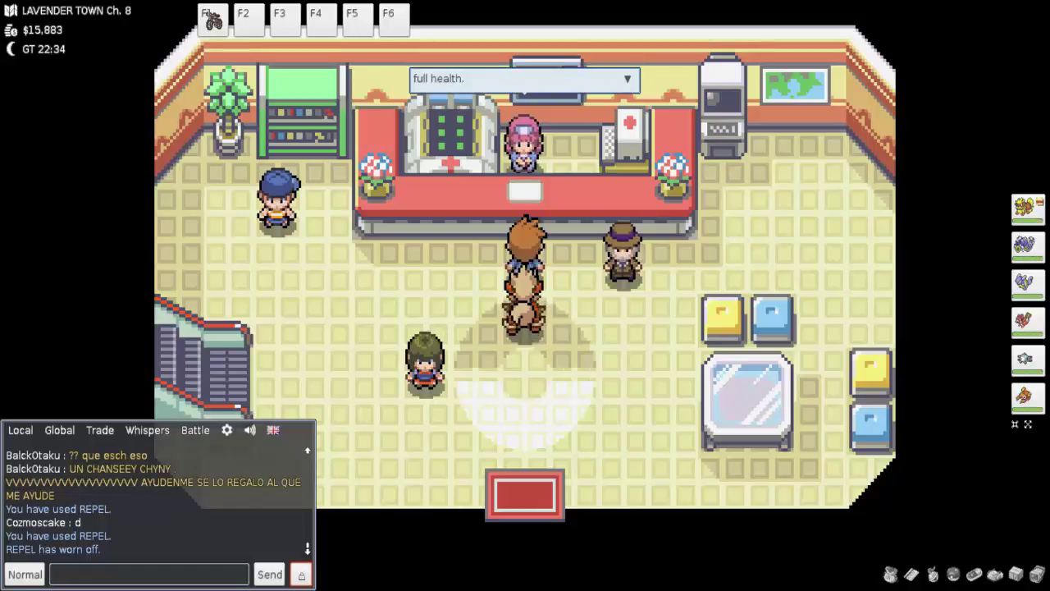
key(Down)
key(Down)
key(Down)
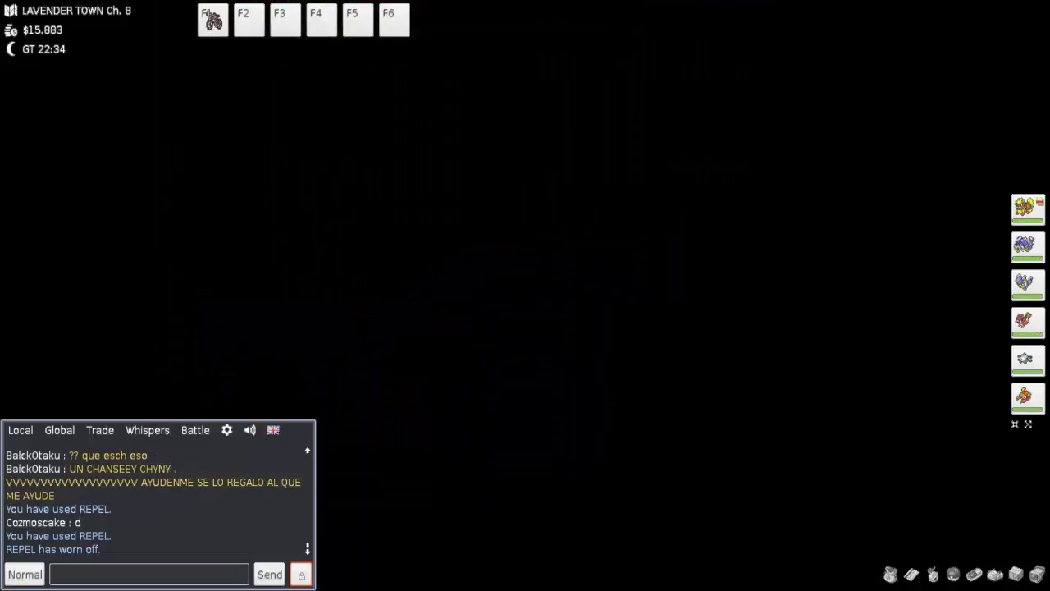
key(Down)
key(Down)
key(Right)
key(Right)
key(Right)
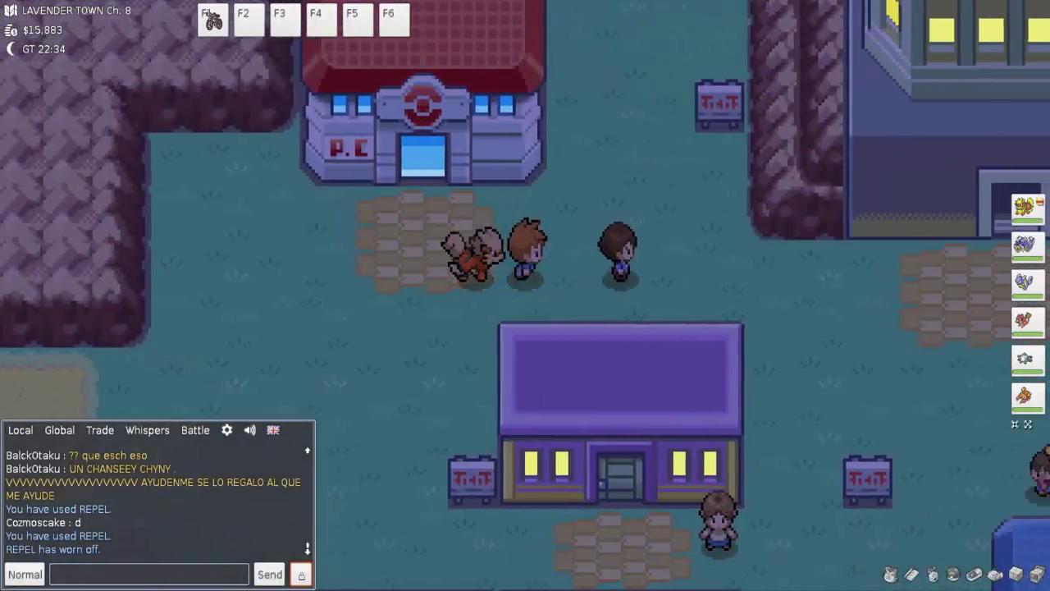
key(Right)
key(Right)
key(Down)
key(Down)
key(Down)
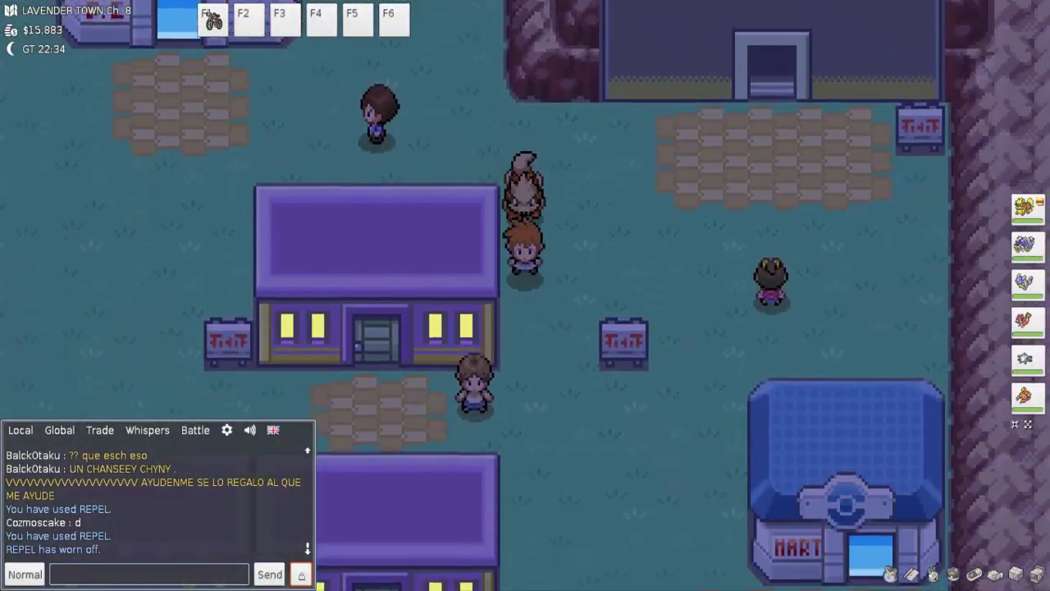
key(Down)
key(Down)
key(Right)
key(Right)
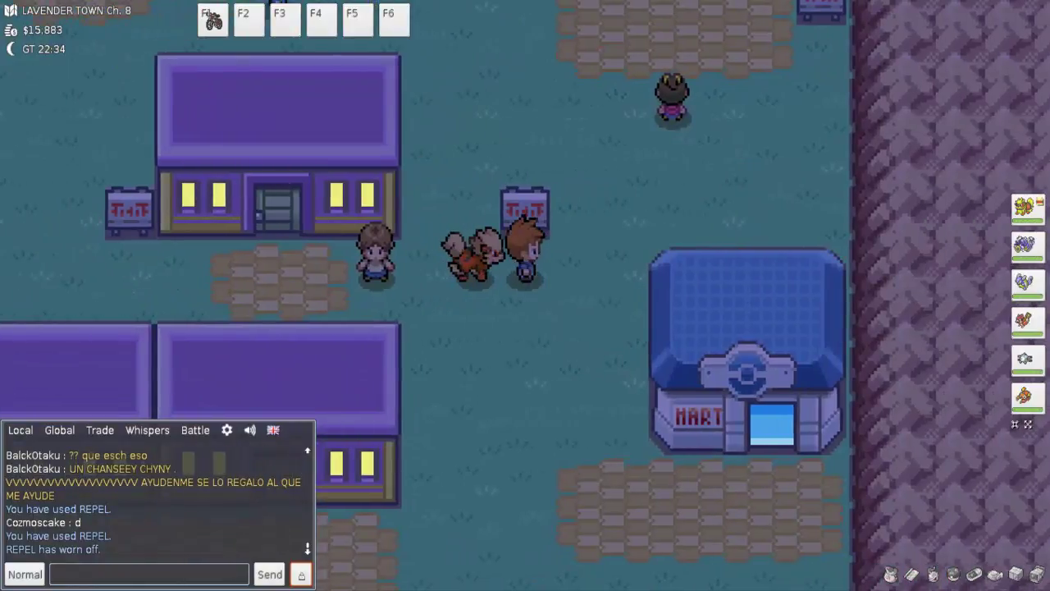
key(Right)
key(Up)
key(Up)
key(Up)
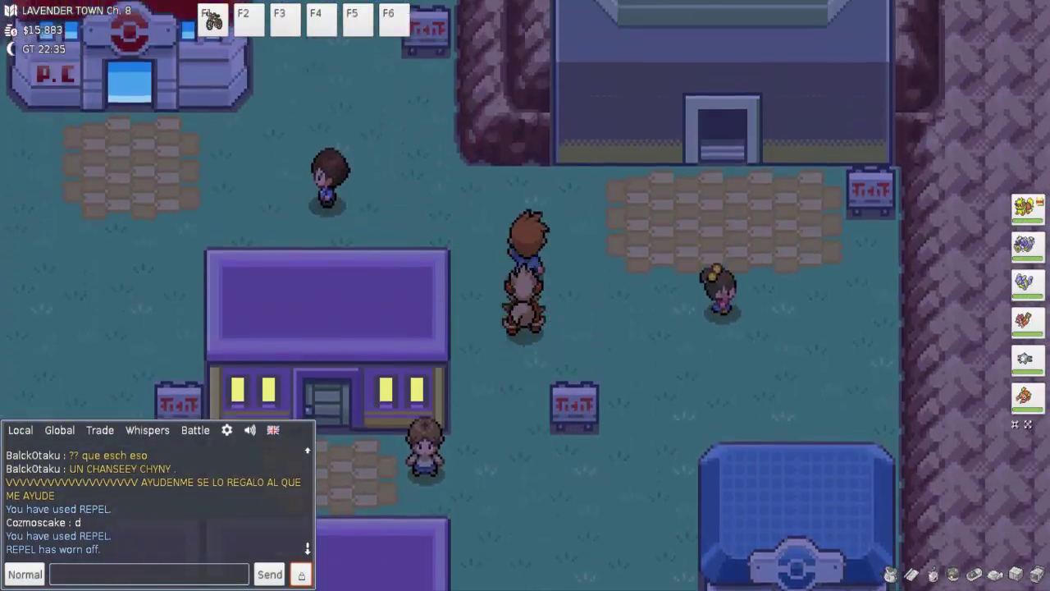
key(Up)
key(Up)
key(Left)
key(Up)
key(Up)
key(Up)
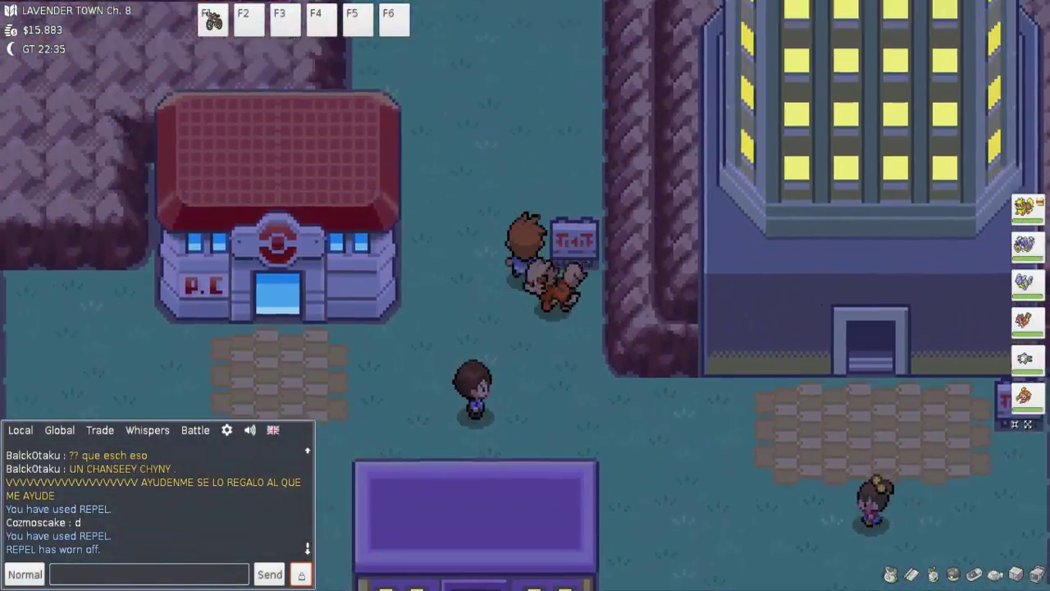
key(Up)
key(Up)
key(Down)
key(Down)
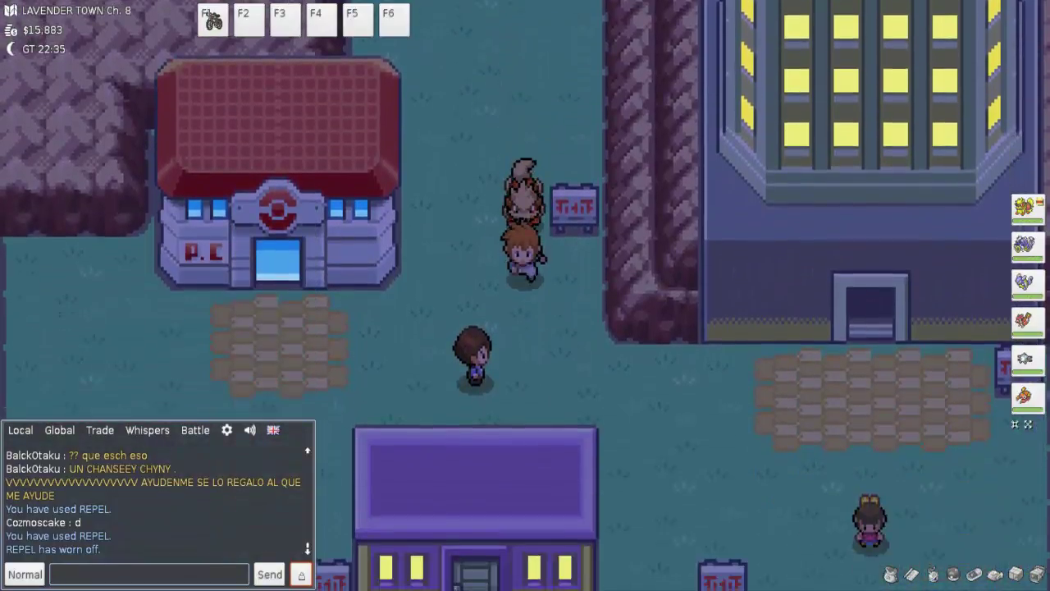
key(Down)
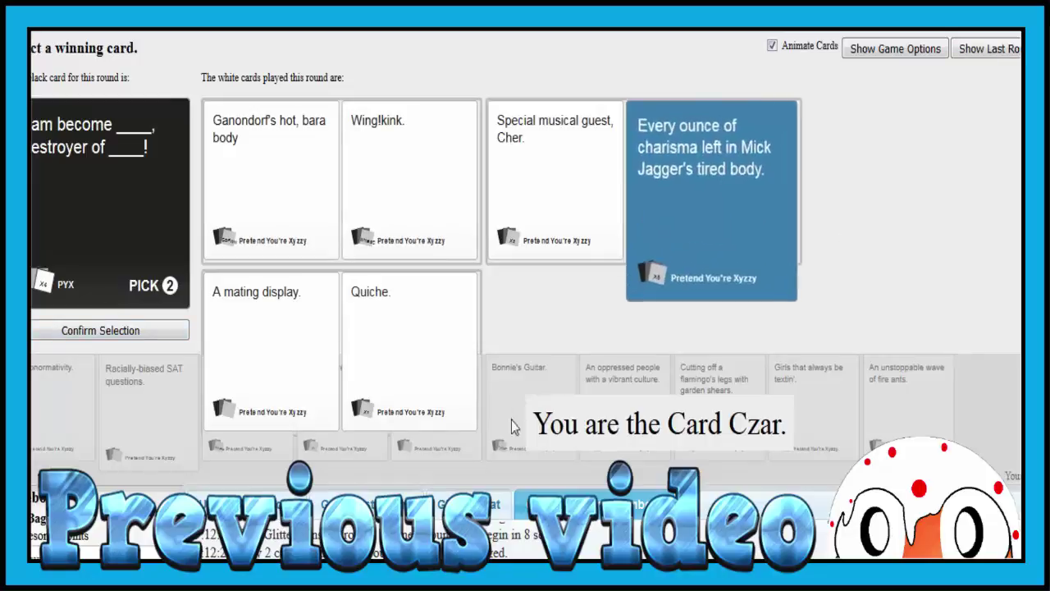
click(377, 394)
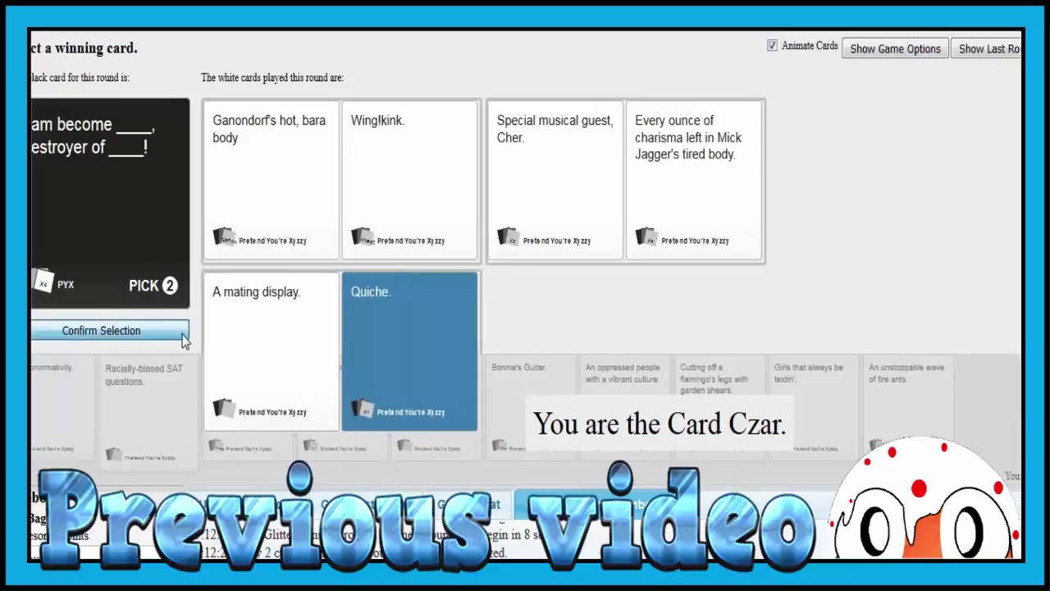
click(184, 335)
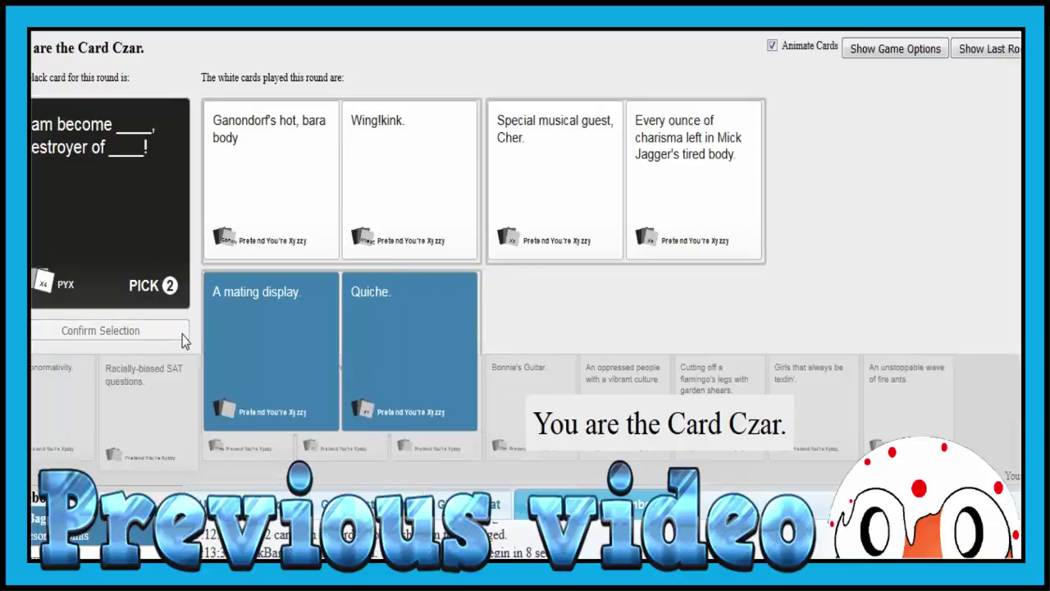